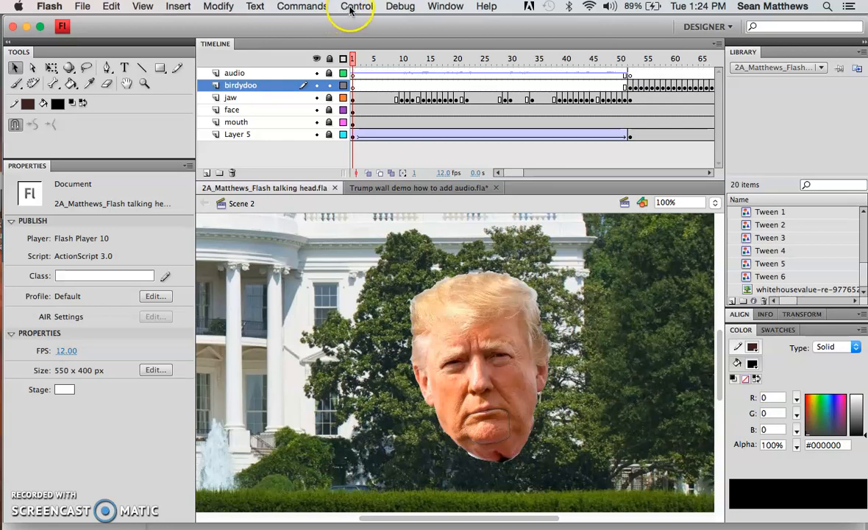
# - Preview Scene 2 of the talking head animation with Test Scene, and close the preview
pyautogui.click(352, 8)
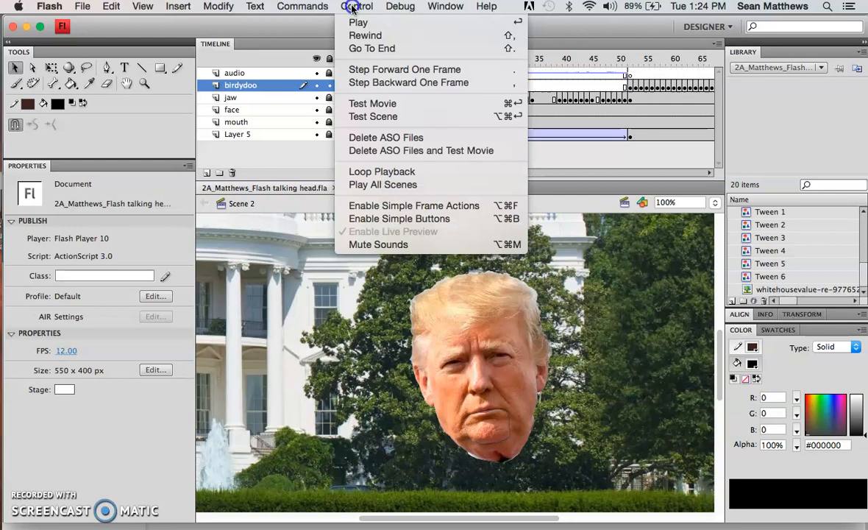
pyautogui.click(384, 117)
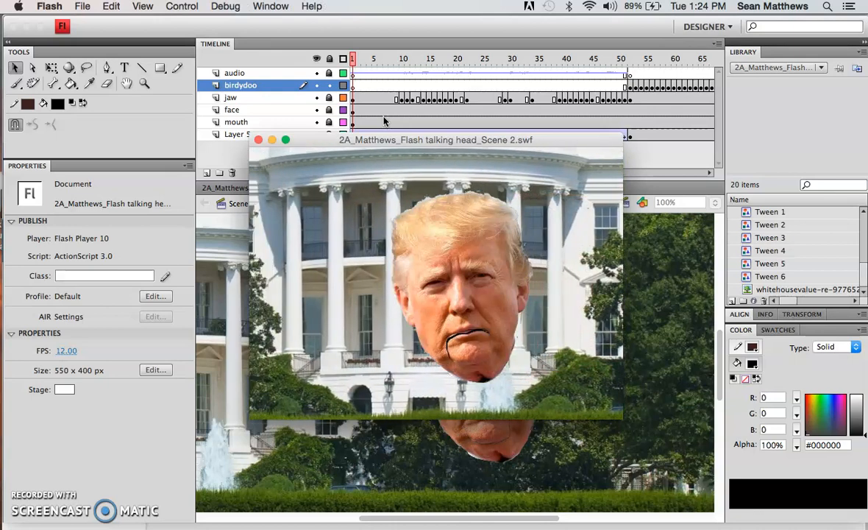
pyautogui.click(349, 141)
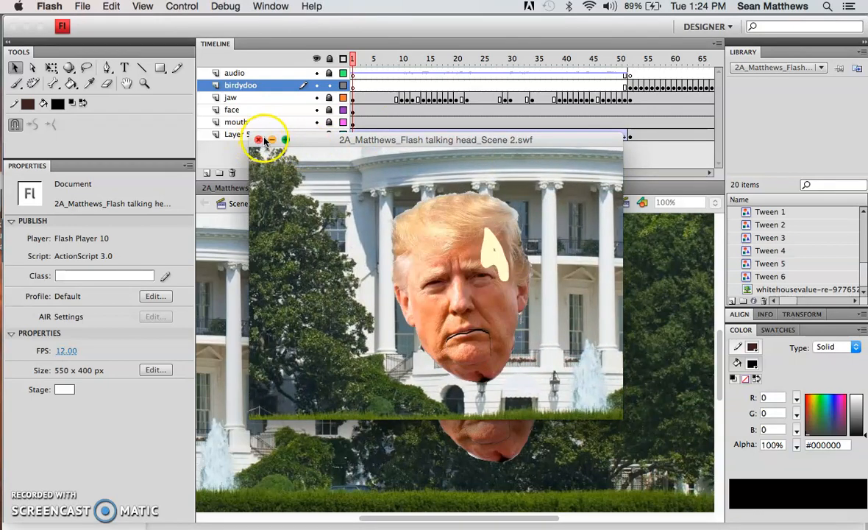
pyautogui.click(259, 139)
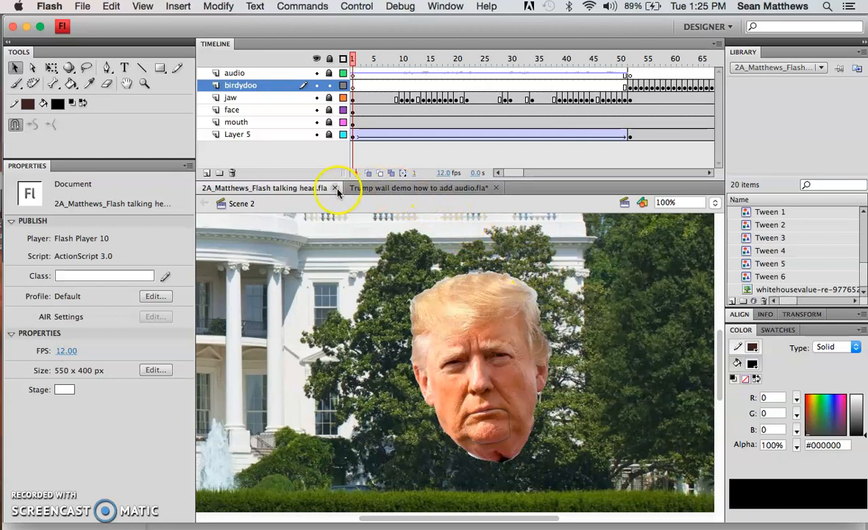
# - Switch to the document Trump wall demo how to add audio.fla, briefly revisiting the finished talking head file for comparison
pyautogui.click(410, 188)
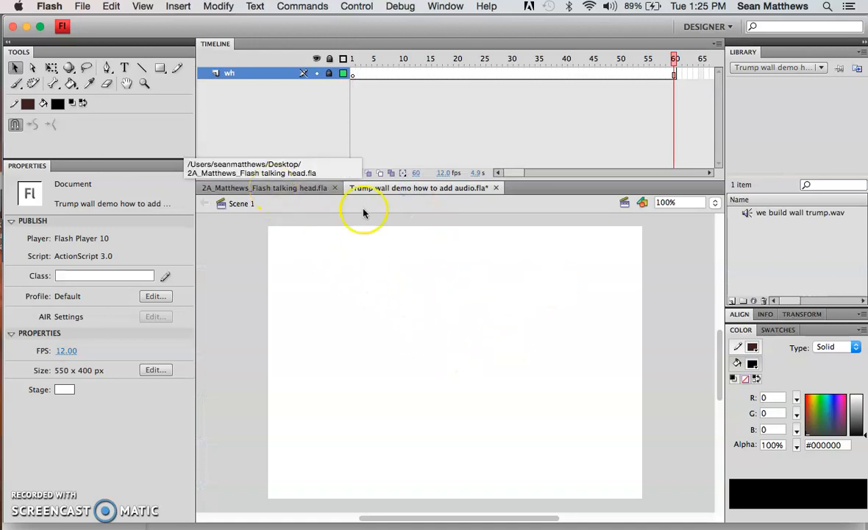
pyautogui.click(270, 191)
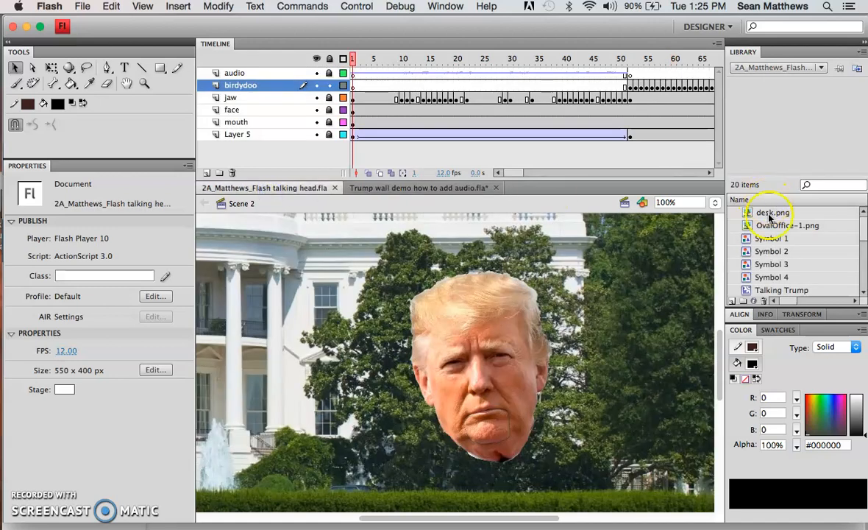
pyautogui.click(432, 190)
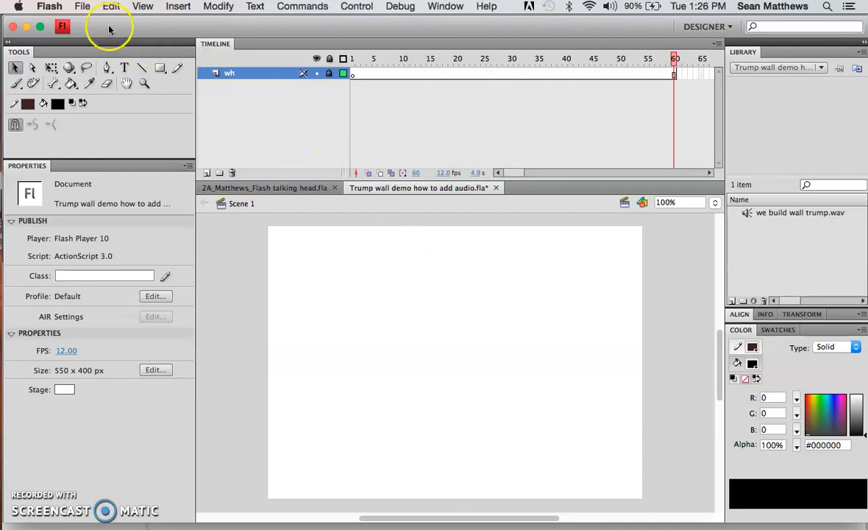
pyautogui.click(87, 7)
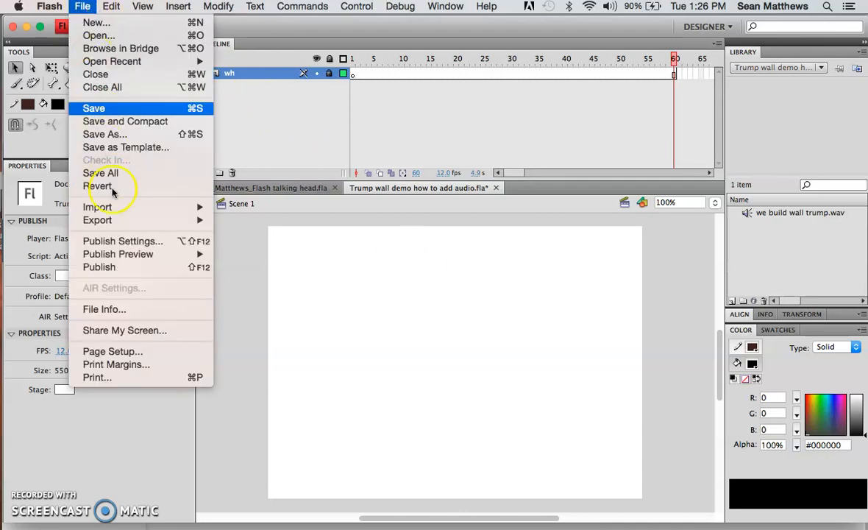
pyautogui.moveTo(107, 205)
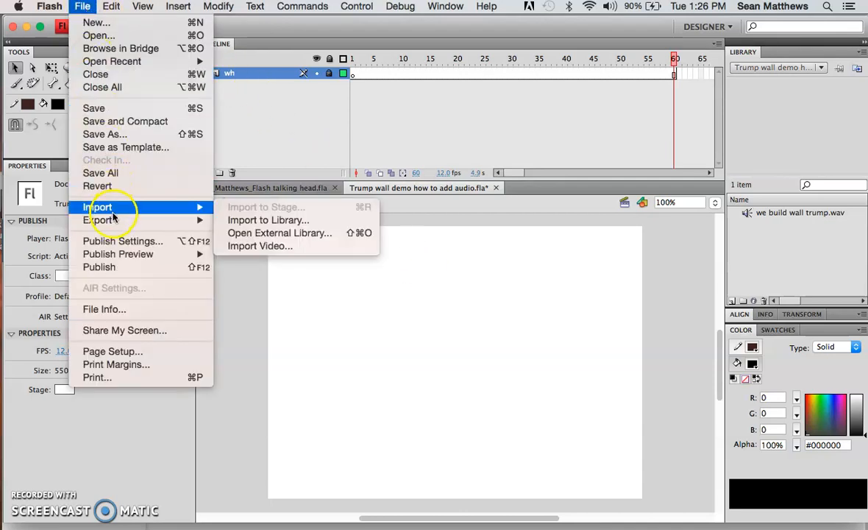
pyautogui.click(307, 223)
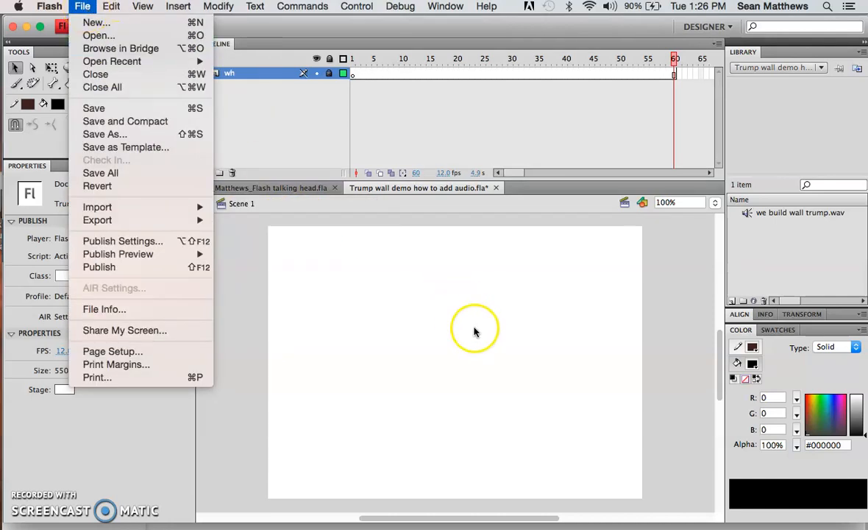
pyautogui.click(466, 322)
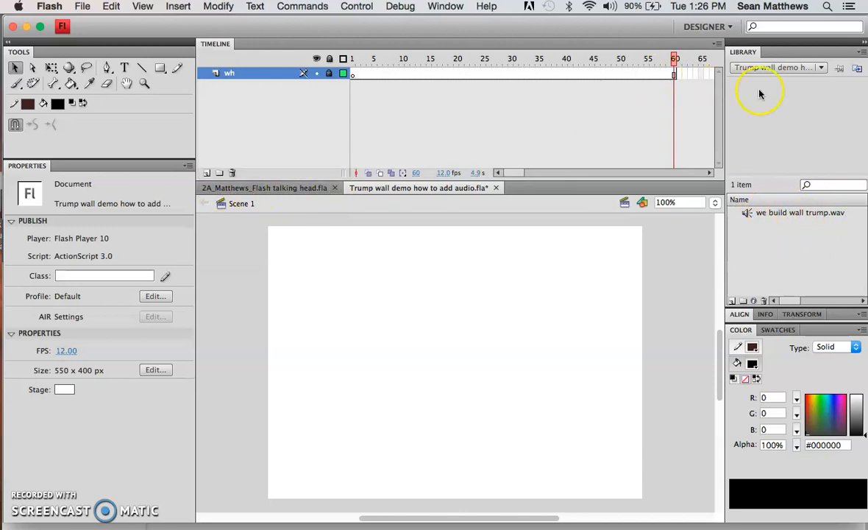
# - Unlock the wh layer and place the whitehousevalue image from the talking head file's library on the stage
pyautogui.click(822, 68)
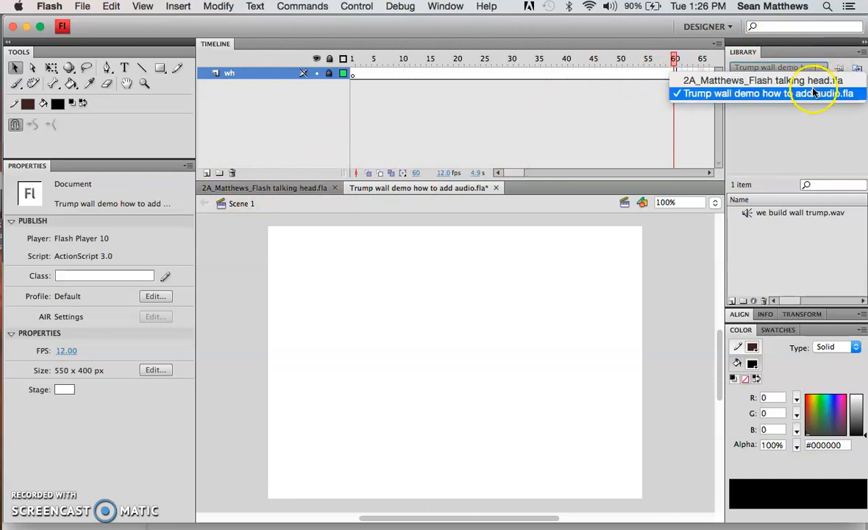
pyautogui.click(815, 84)
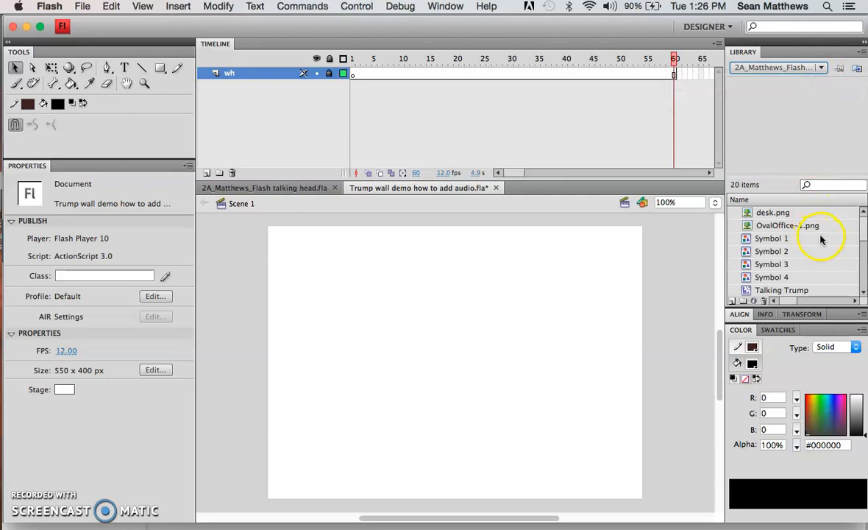
pyautogui.moveTo(865, 231); pyautogui.dragTo(865, 286)
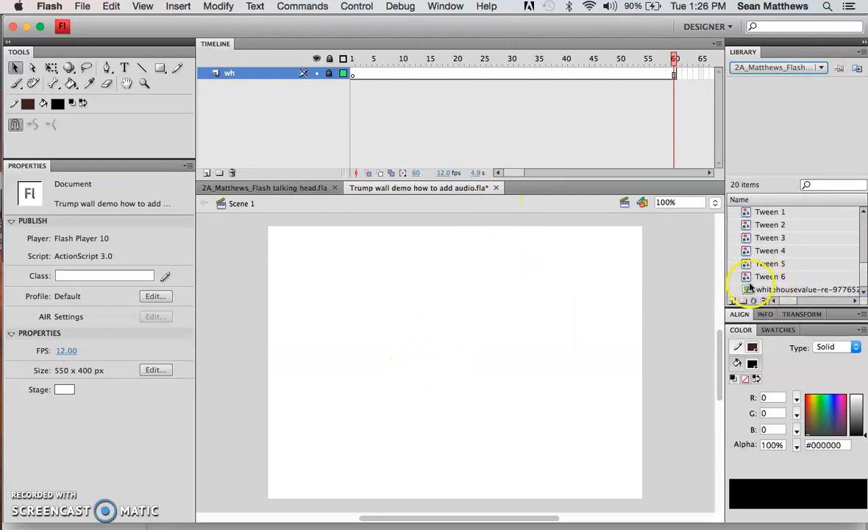
pyautogui.moveTo(749, 289); pyautogui.dragTo(407, 387)
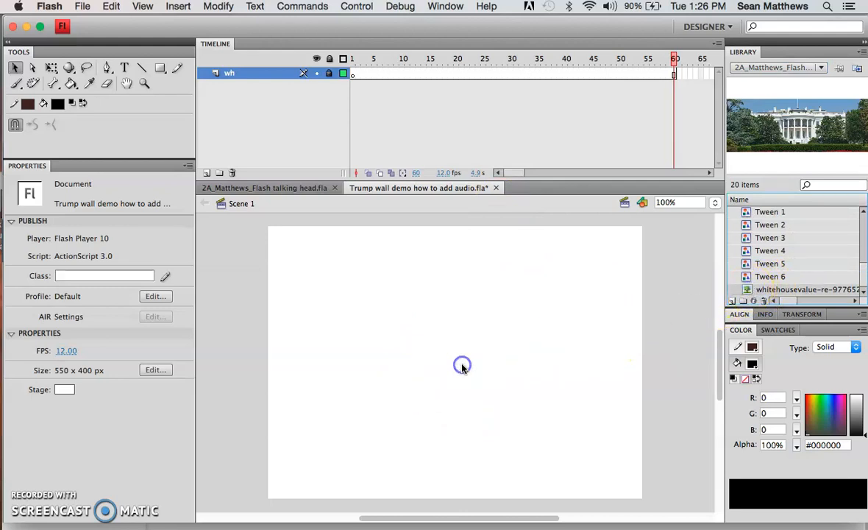
pyautogui.click(329, 73)
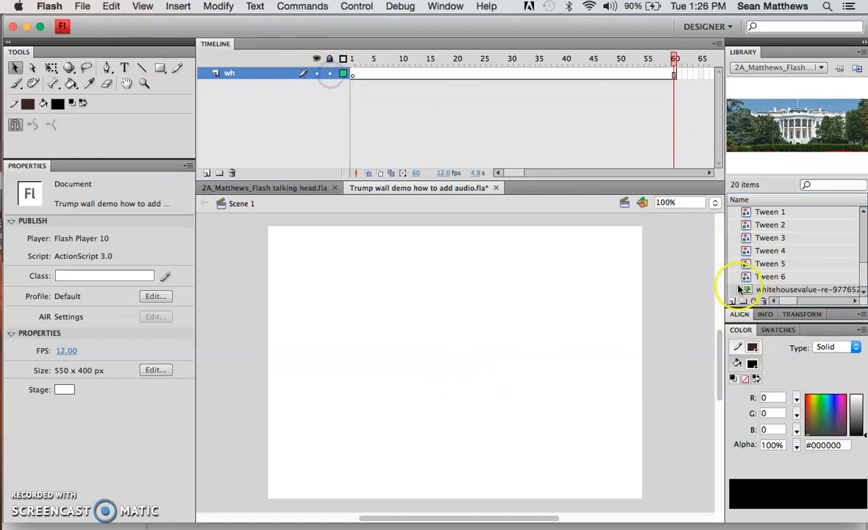
pyautogui.moveTo(753, 290); pyautogui.dragTo(479, 334)
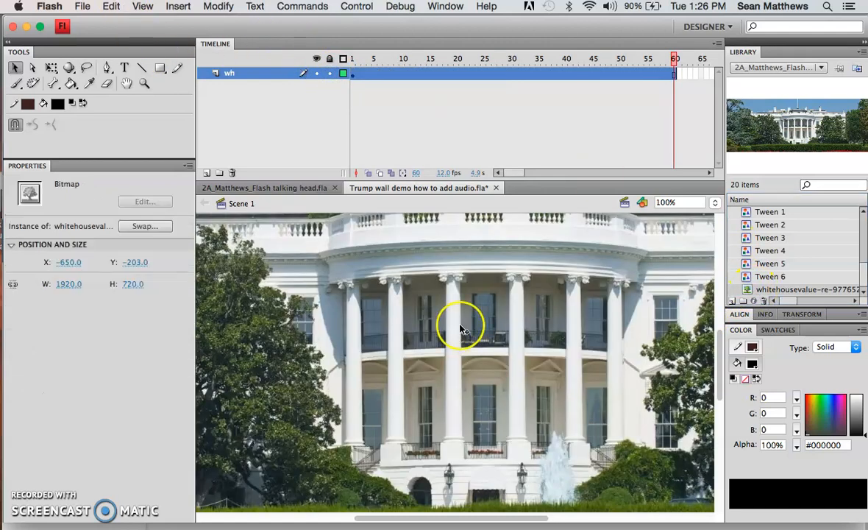
# - Display the wh layer's White House image as an outline so that the stage area is visible
pyautogui.scroll(2, 558, 298)
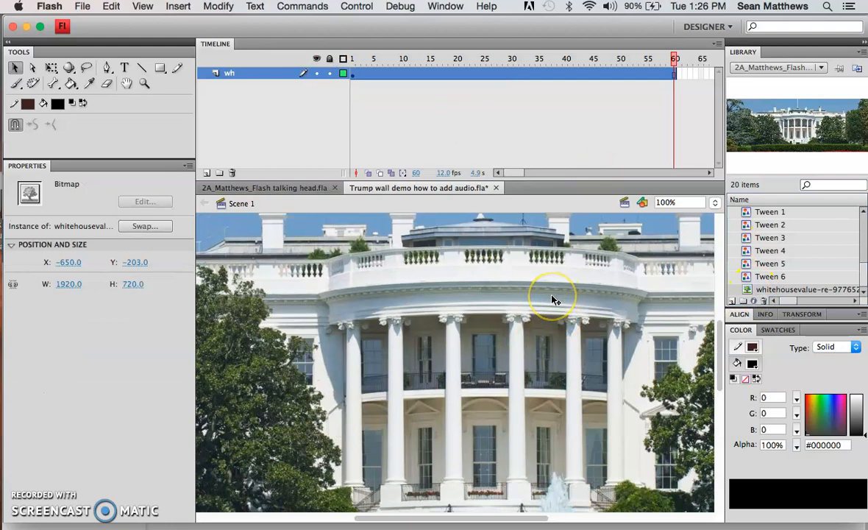
pyautogui.click(714, 202)
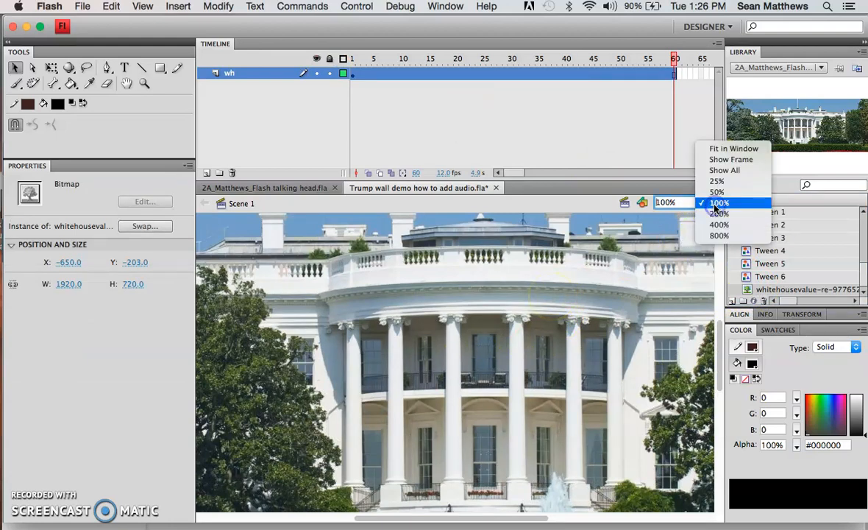
pyautogui.click(717, 192)
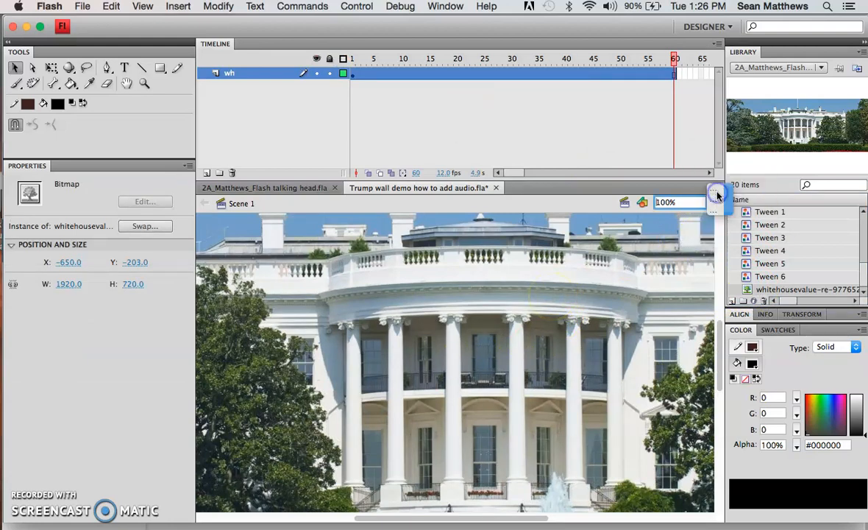
pyautogui.click(344, 74)
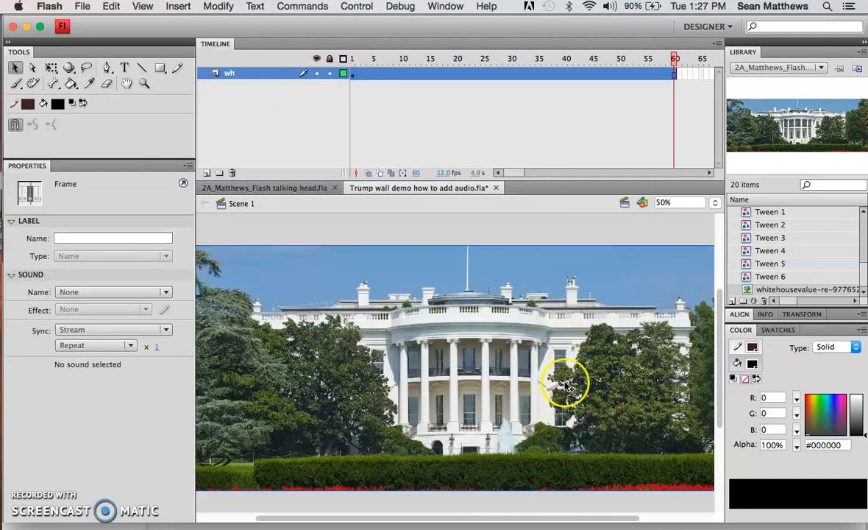
pyautogui.click(343, 60)
pyautogui.click(343, 60)
pyautogui.click(343, 60)
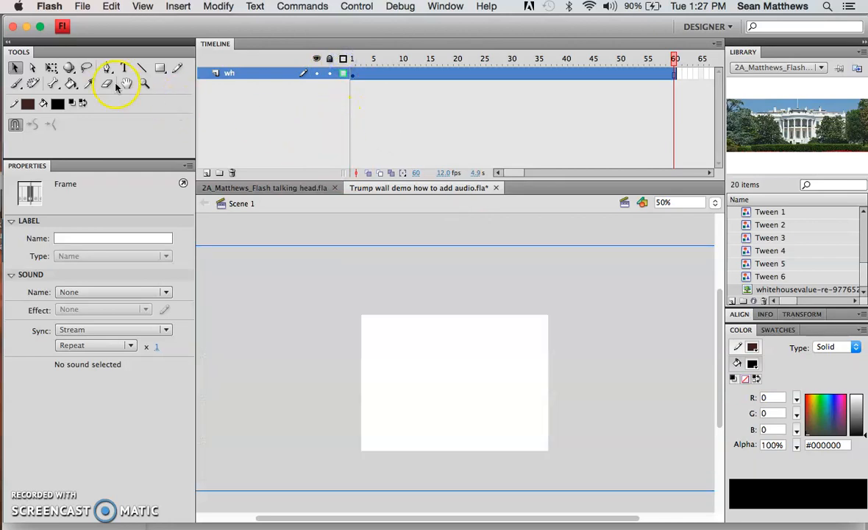
# - Scale the White House image to about 1132 by 425 px with Free Transform, covering the stage, and return its layer to full display
pyautogui.click(51, 68)
pyautogui.click(207, 247)
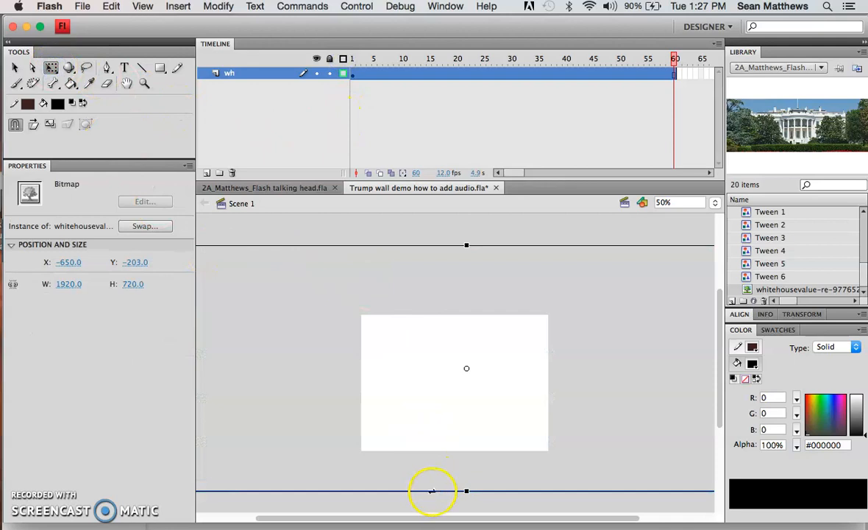
pyautogui.moveTo(498, 515); pyautogui.dragTo(558, 516)
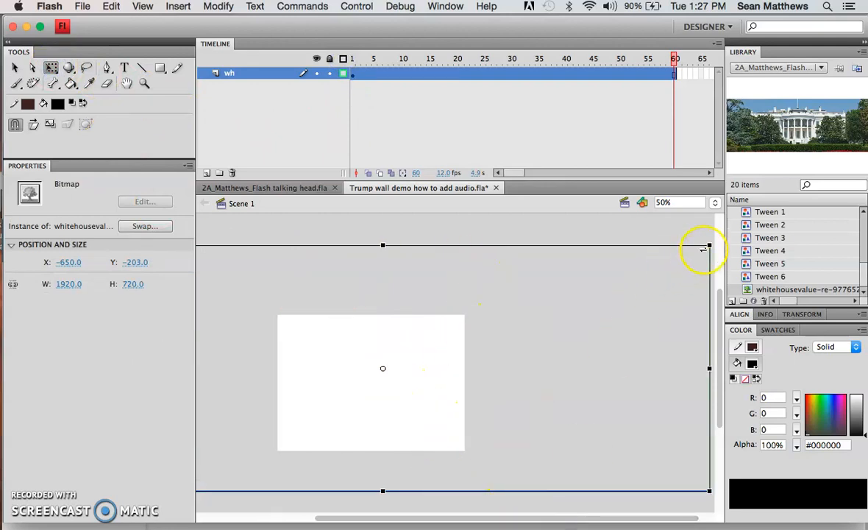
pyautogui.moveTo(708, 245); pyautogui.dragTo(574, 289)
pyautogui.moveTo(384, 341)
pyautogui.mouseDown()
pyautogui.moveTo(384, 360)
pyautogui.moveTo(388, 348)
pyautogui.moveTo(409, 348)
pyautogui.moveTo(393, 350)
pyautogui.mouseUp()
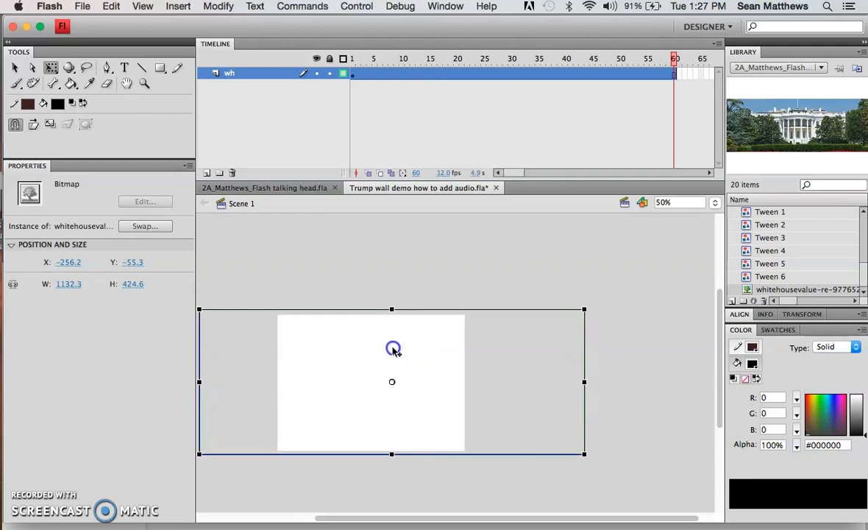
pyautogui.click(409, 246)
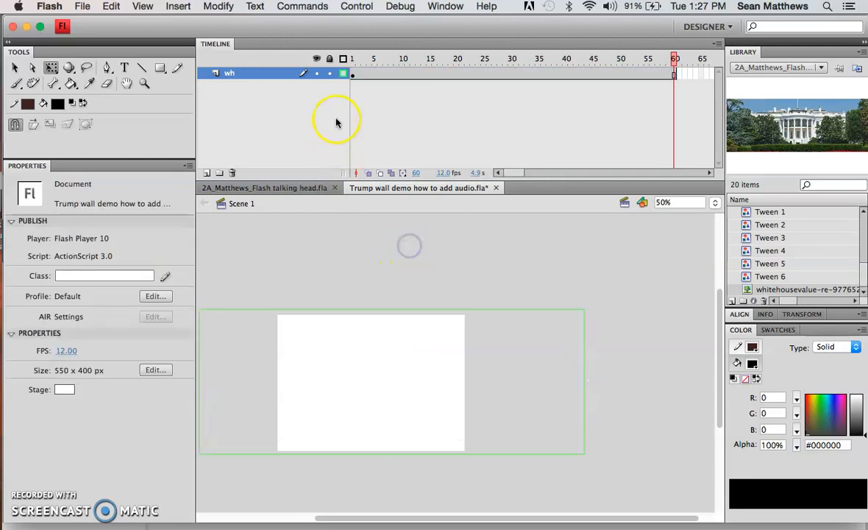
pyautogui.click(342, 74)
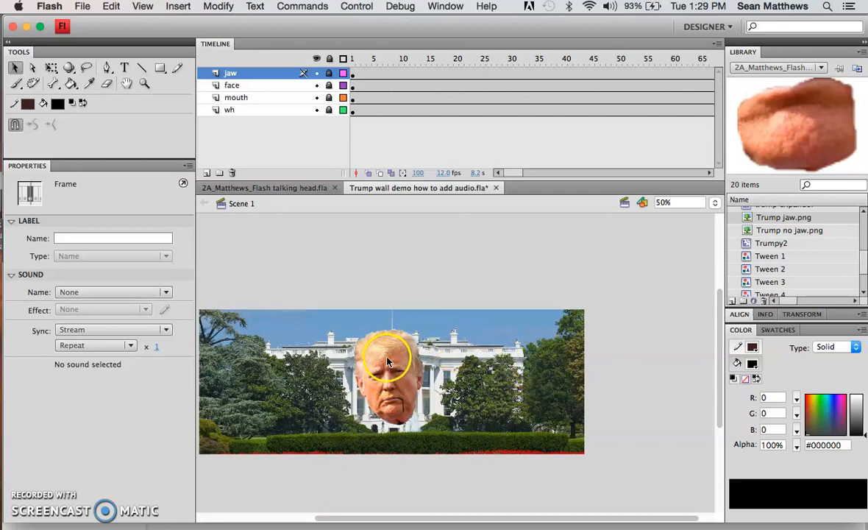
# - Hide the jaw, face and mouth layers and show them again one by one to examine how the head is stacked
pyautogui.click(317, 86)
pyautogui.click(317, 97)
pyautogui.click(316, 73)
pyautogui.click(317, 97)
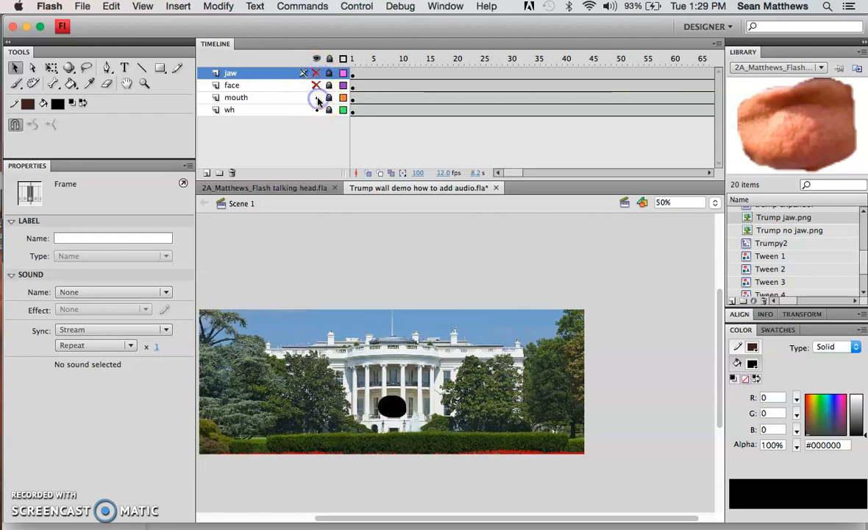
pyautogui.click(316, 85)
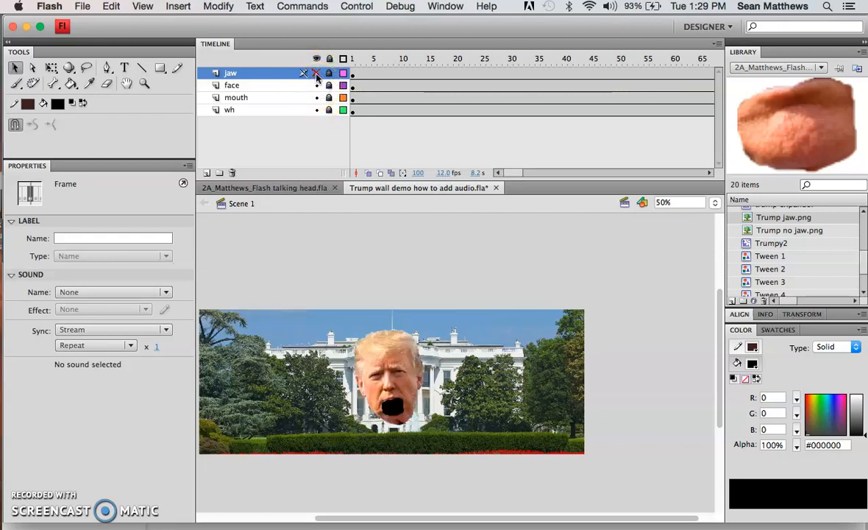
pyautogui.click(316, 74)
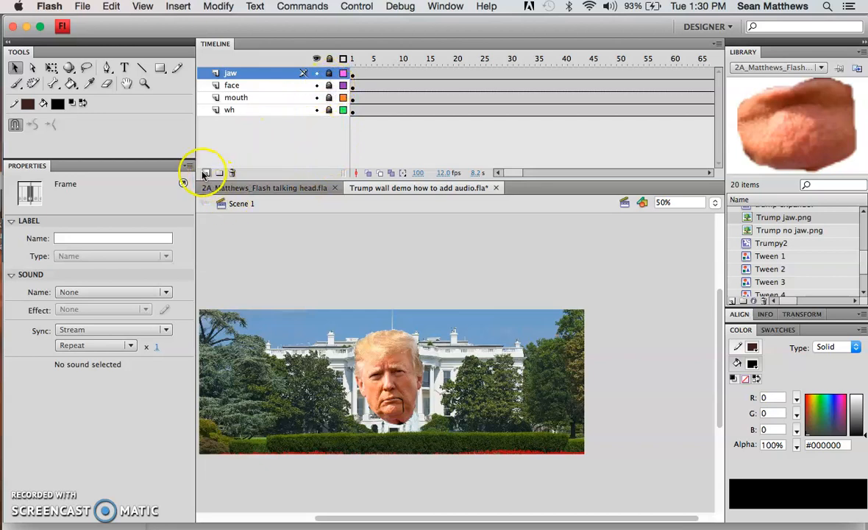
# - Add a new layer above the jaw layer and name it audio
pyautogui.click(205, 173)
pyautogui.doubleClick(238, 73)
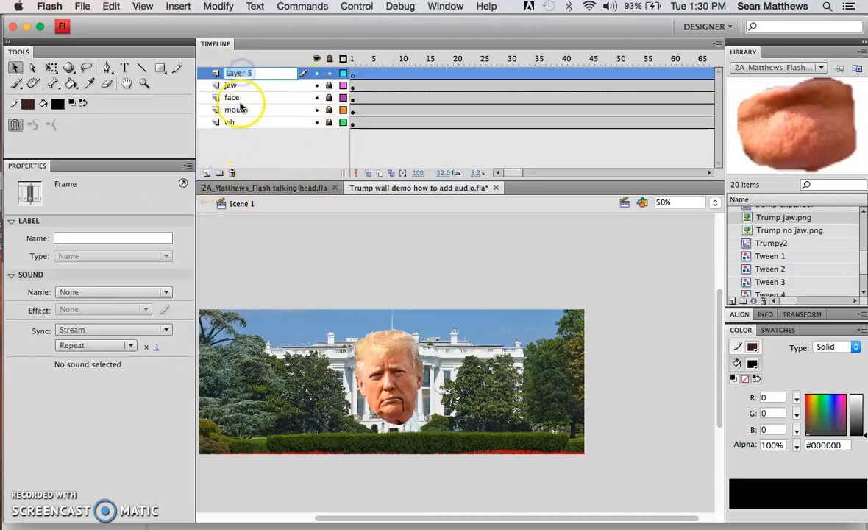
pyautogui.write('aud')
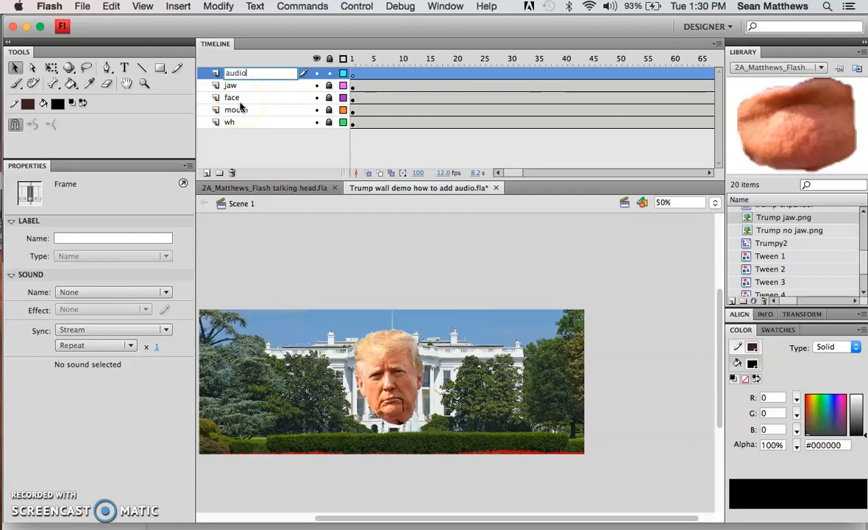
pyautogui.write('io')
pyautogui.press('Return')
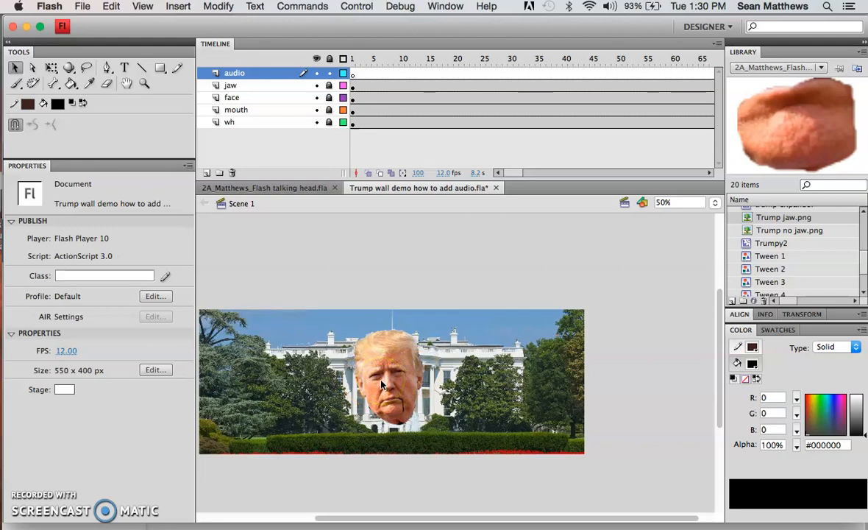
# - Insert a blank keyframe at frame 18 of the audio layer
pyautogui.click(354, 73)
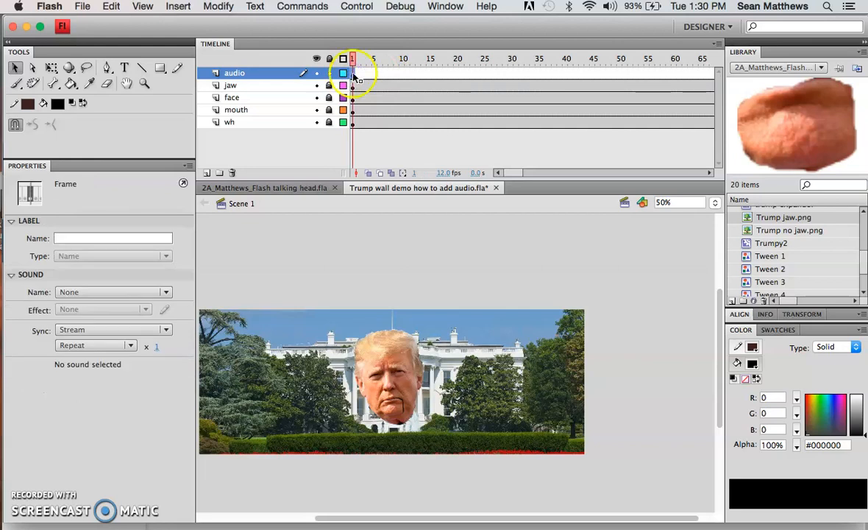
pyautogui.click(446, 74)
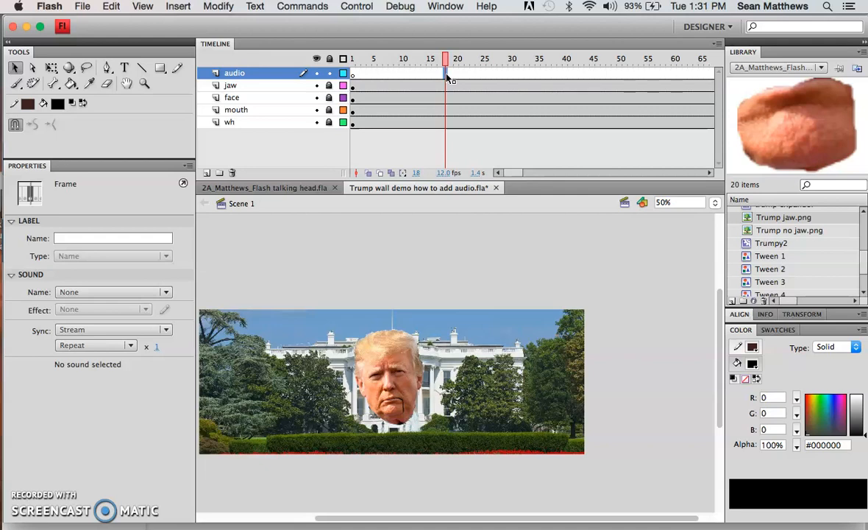
pyautogui.rightClick(447, 77)
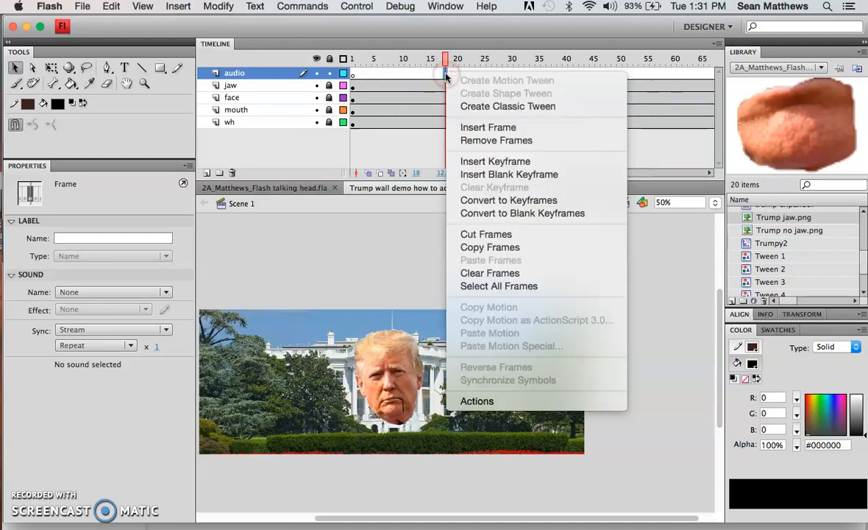
pyautogui.click(479, 175)
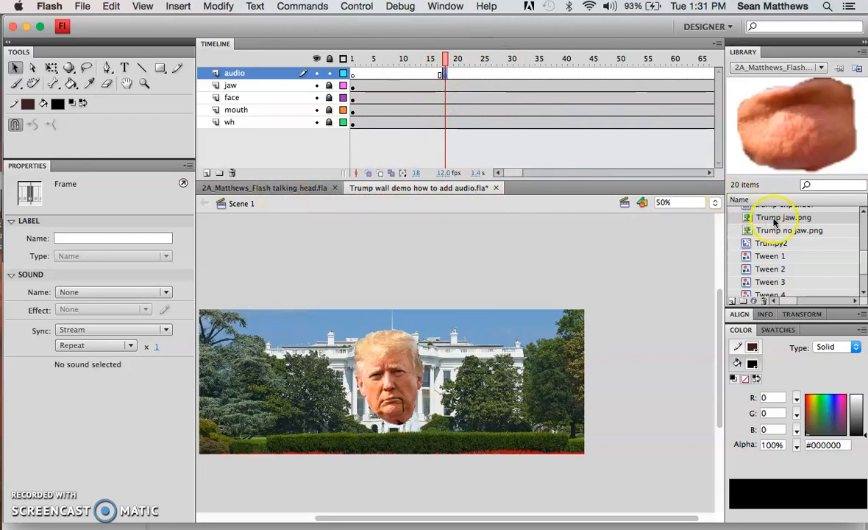
# - Place the Trump 'We will build a wall' sound from the library on the audio layer, starting at frame 18
pyautogui.moveTo(864, 265); pyautogui.dragTo(863, 246)
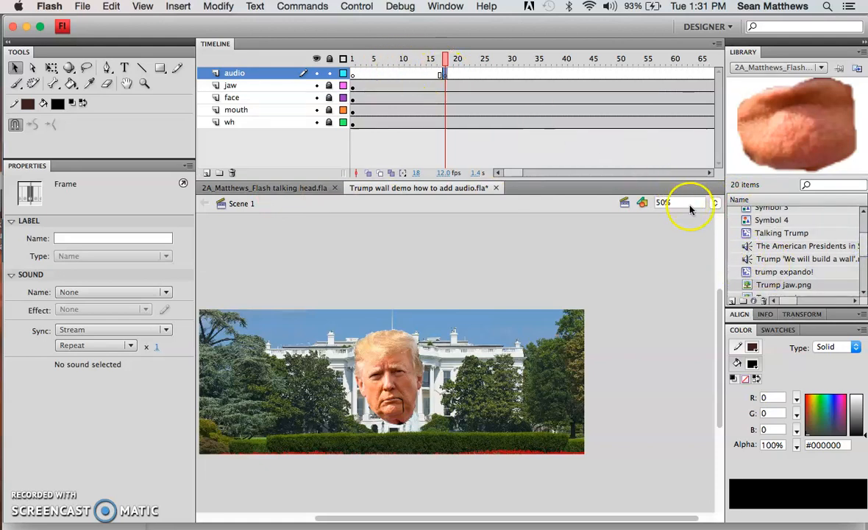
pyautogui.moveTo(749, 262); pyautogui.dragTo(391, 381)
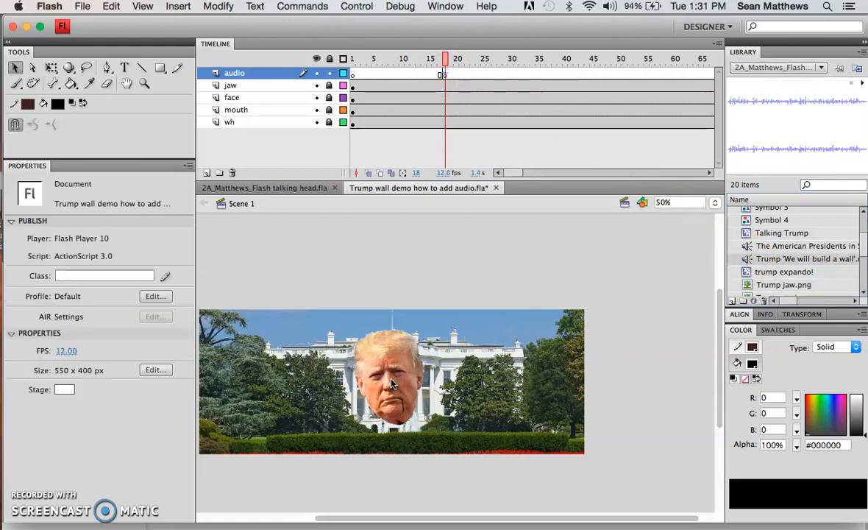
pyautogui.click(458, 74)
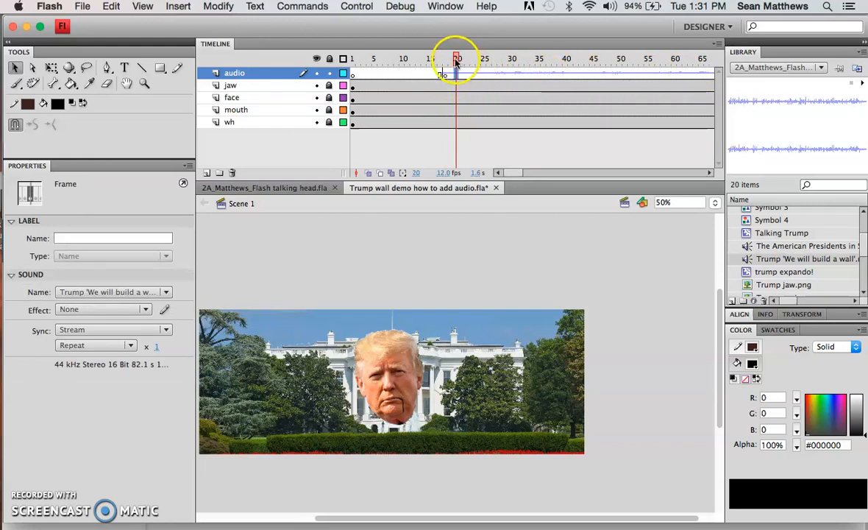
pyautogui.moveTo(455, 62); pyautogui.dragTo(446, 62)
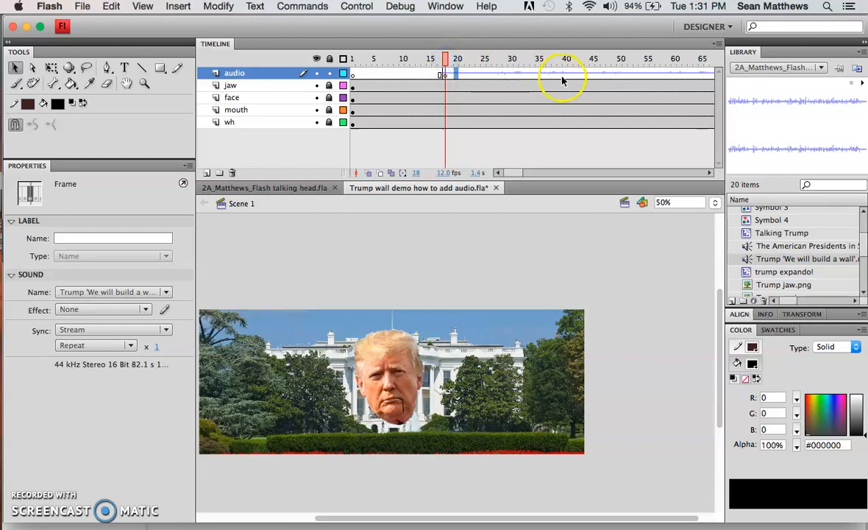
# - Try Event as the sync option for the speech sound on the audio layer
pyautogui.click(164, 330)
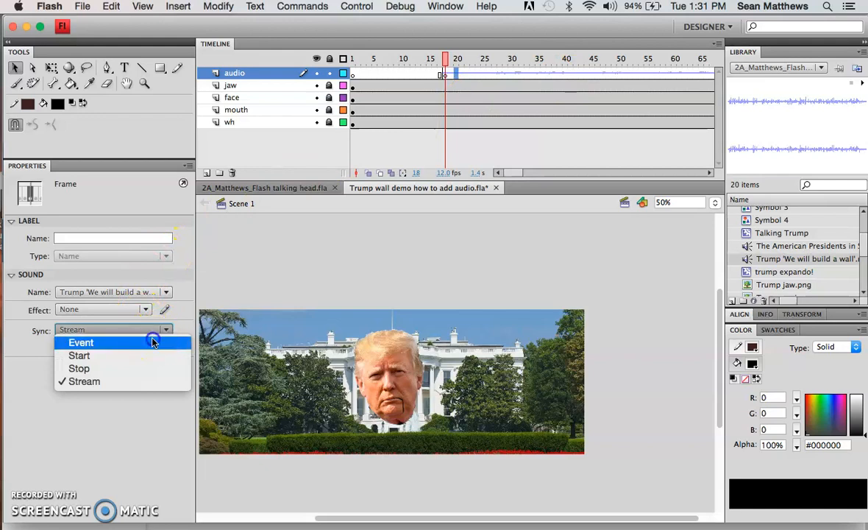
pyautogui.click(152, 342)
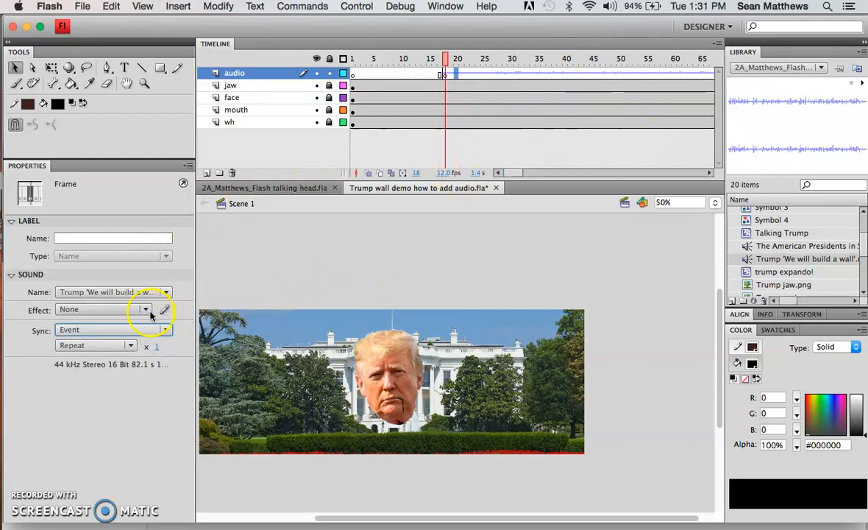
pyautogui.click(444, 76)
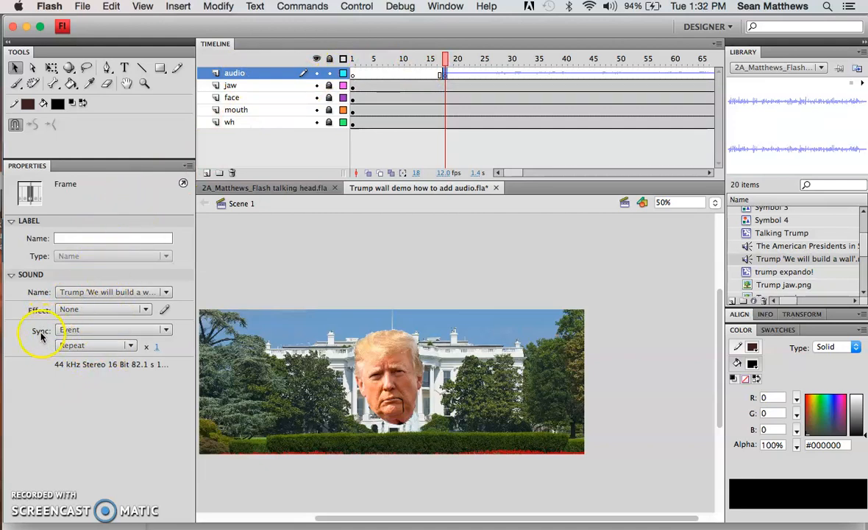
pyautogui.click(166, 332)
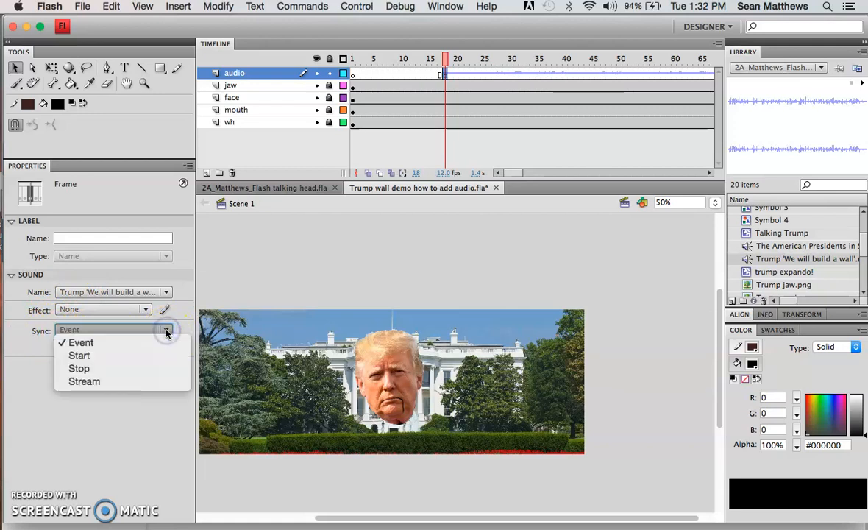
pyautogui.click(111, 343)
pyautogui.moveTo(457, 53); pyautogui.dragTo(446, 74)
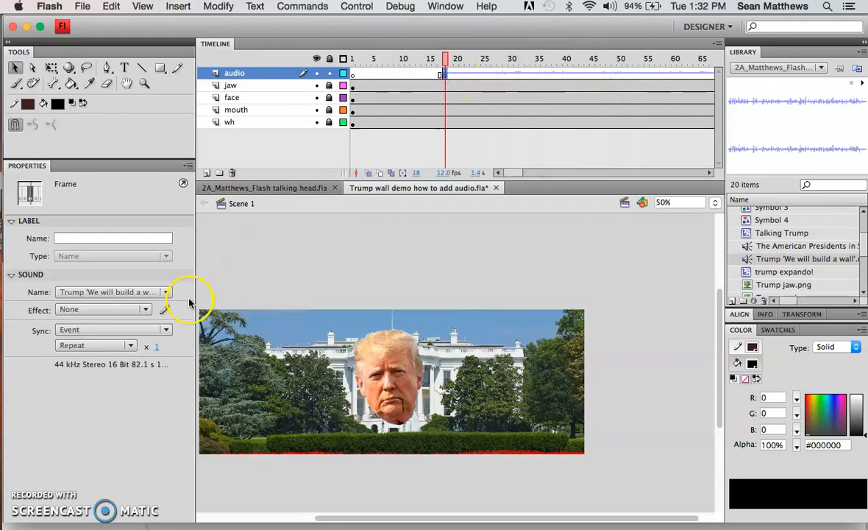
# - Set the speech sound's sync option to Stream on the audio layer
pyautogui.click(167, 331)
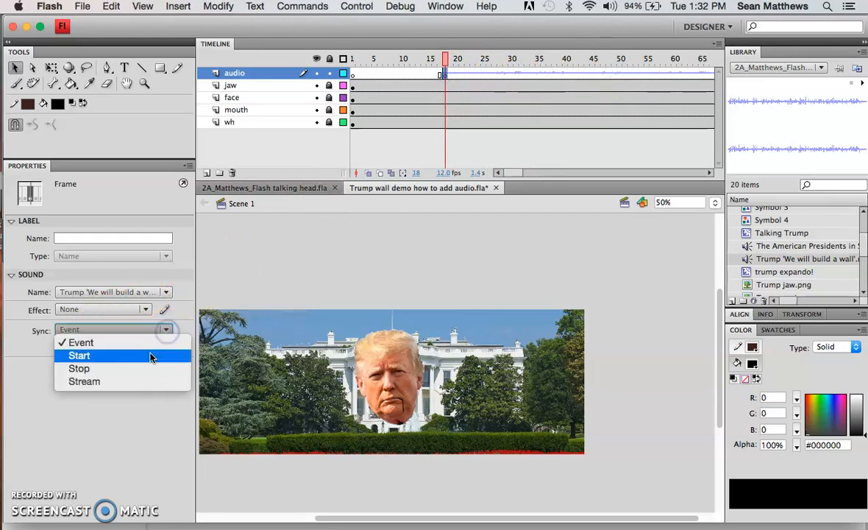
pyautogui.click(140, 381)
pyautogui.moveTo(444, 58)
pyautogui.mouseDown()
pyautogui.moveTo(543, 64)
pyautogui.moveTo(456, 65)
pyautogui.moveTo(446, 77)
pyautogui.mouseUp()
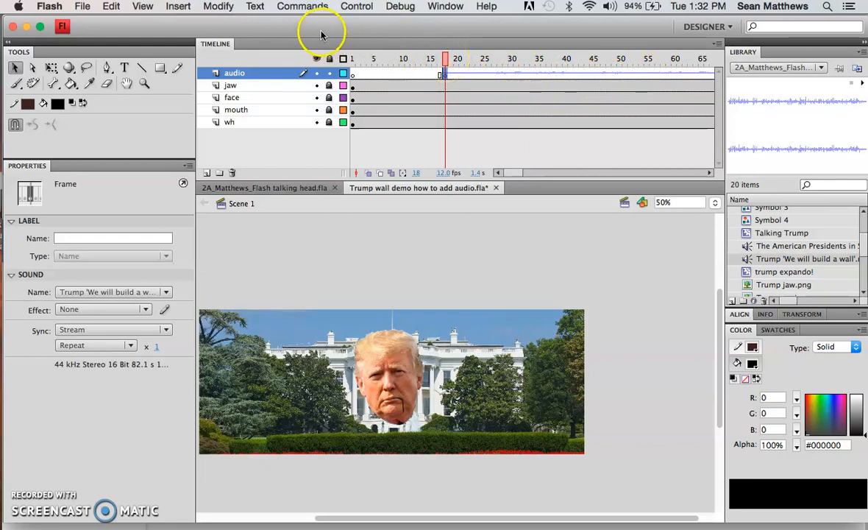
# - Set the MP3 bit rate of the audio stream to 160 kbps in the document's Flash publish settings
pyautogui.click(85, 9)
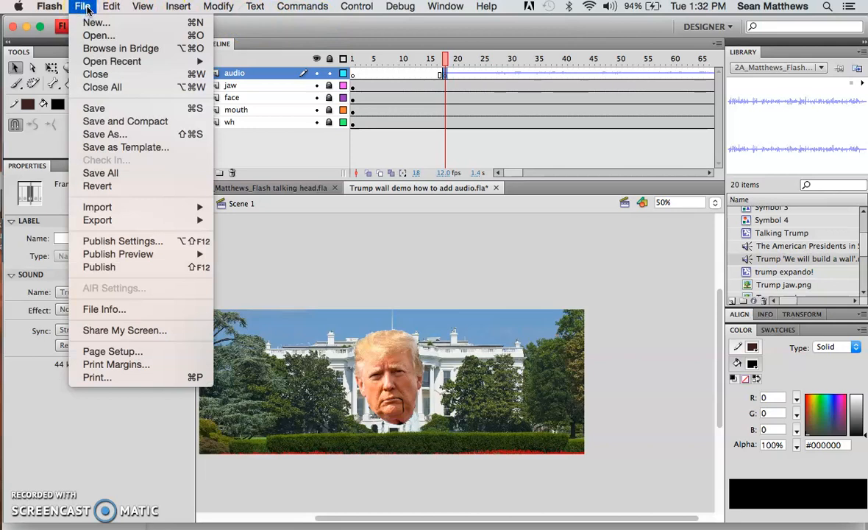
pyautogui.click(138, 243)
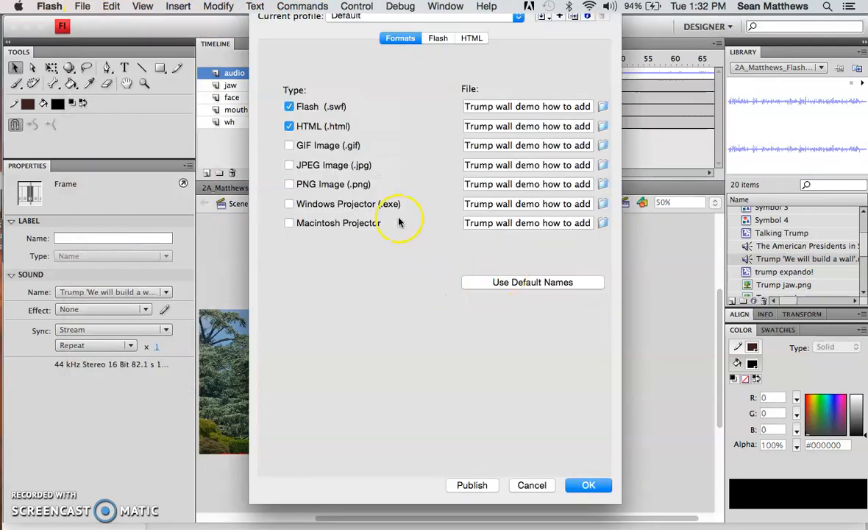
pyautogui.click(438, 38)
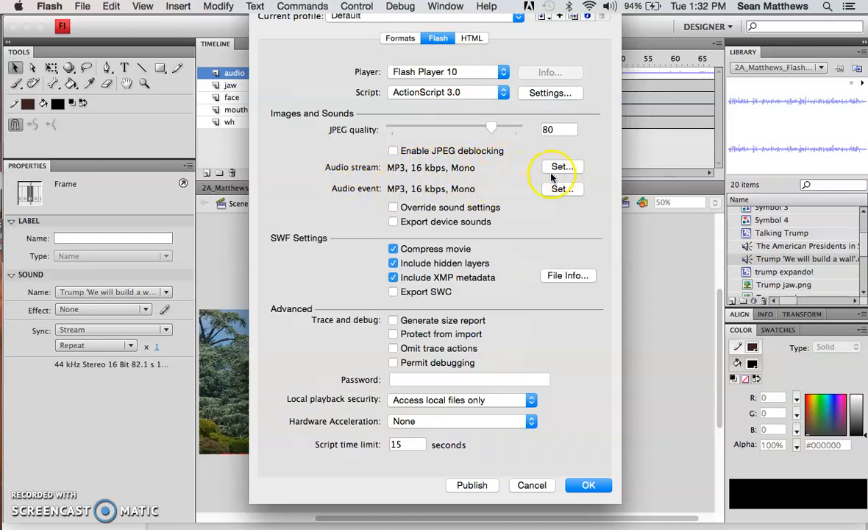
pyautogui.click(571, 172)
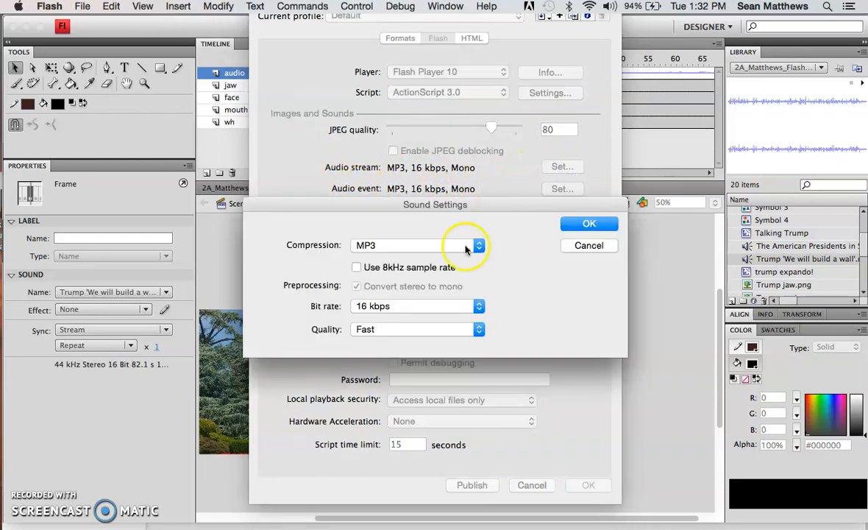
pyautogui.click(479, 313)
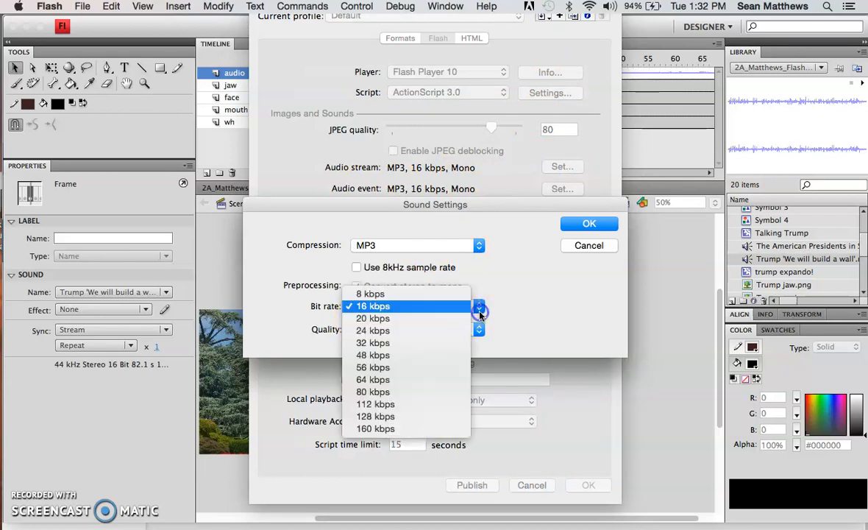
pyautogui.click(421, 434)
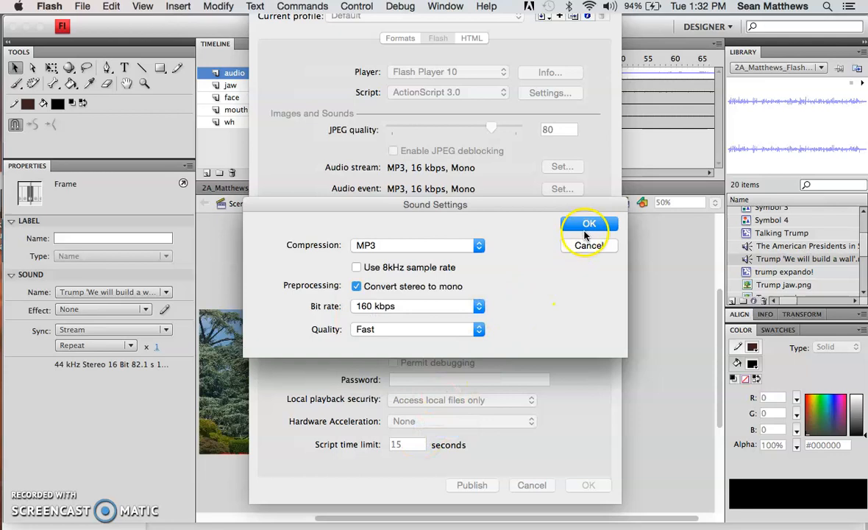
pyautogui.click(588, 225)
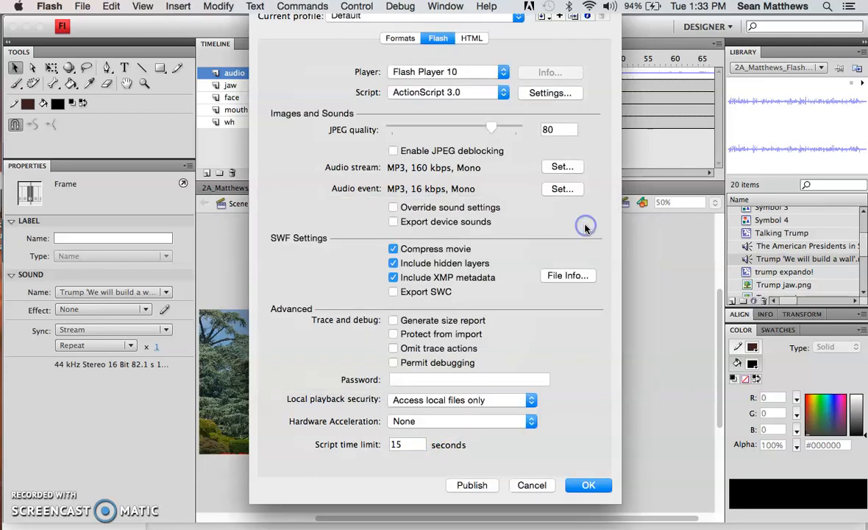
pyautogui.click(562, 189)
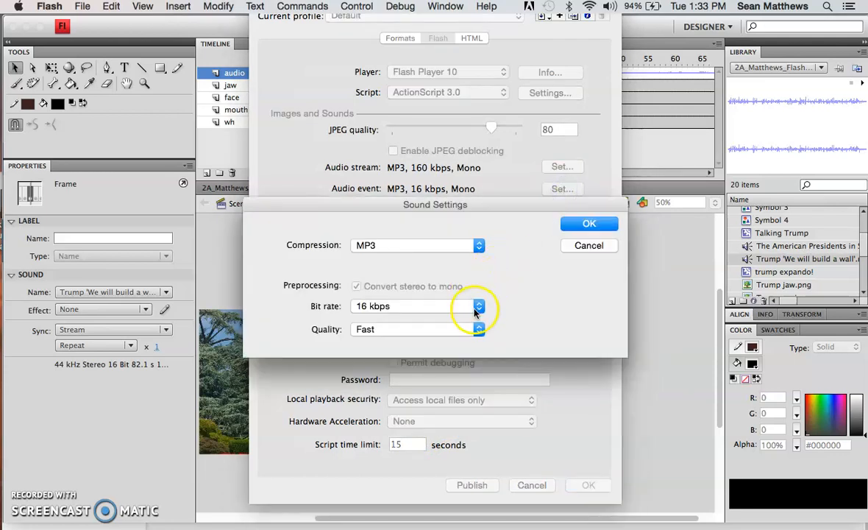
pyautogui.click(475, 312)
pyautogui.click(424, 430)
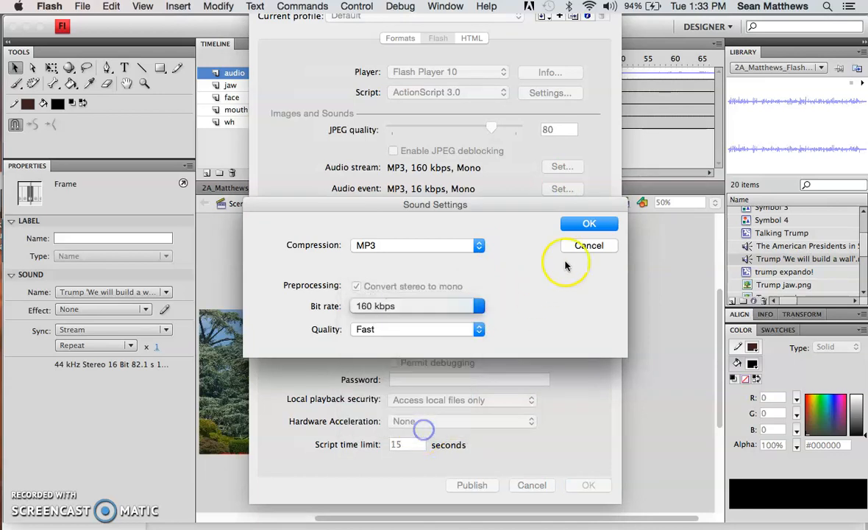
pyautogui.click(585, 245)
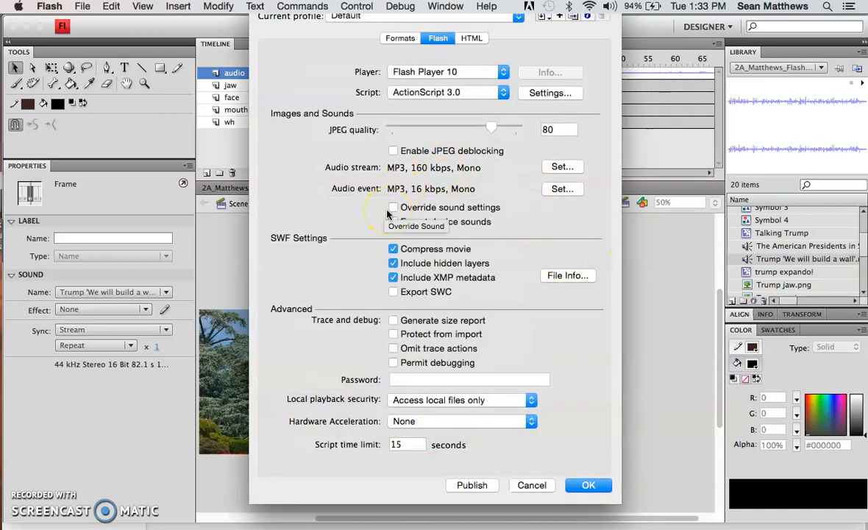
# - Set the audio event's MP3 bit rate to 160 kbps and apply the publish settings
pyautogui.click(571, 175)
pyautogui.click(561, 190)
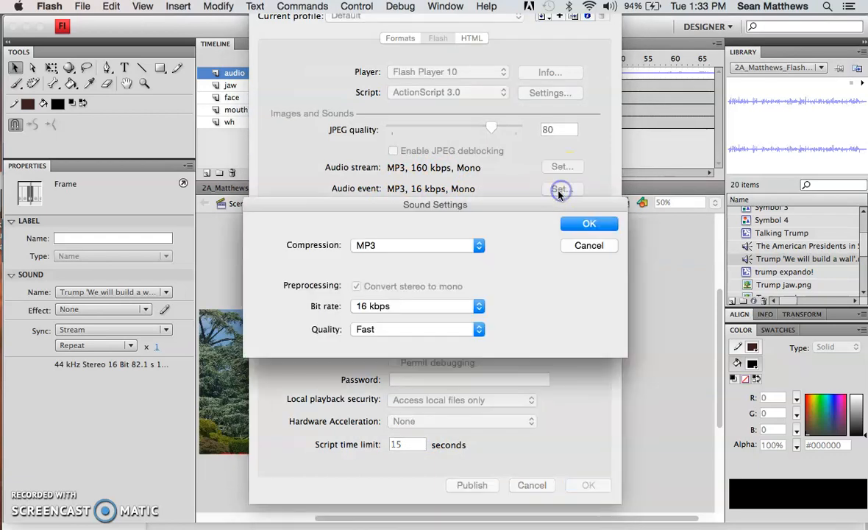
pyautogui.click(479, 309)
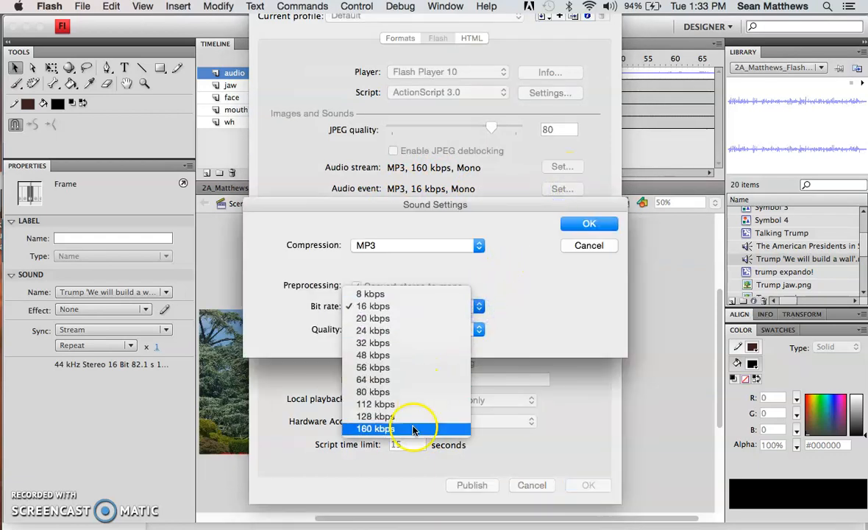
pyautogui.click(416, 429)
pyautogui.click(592, 225)
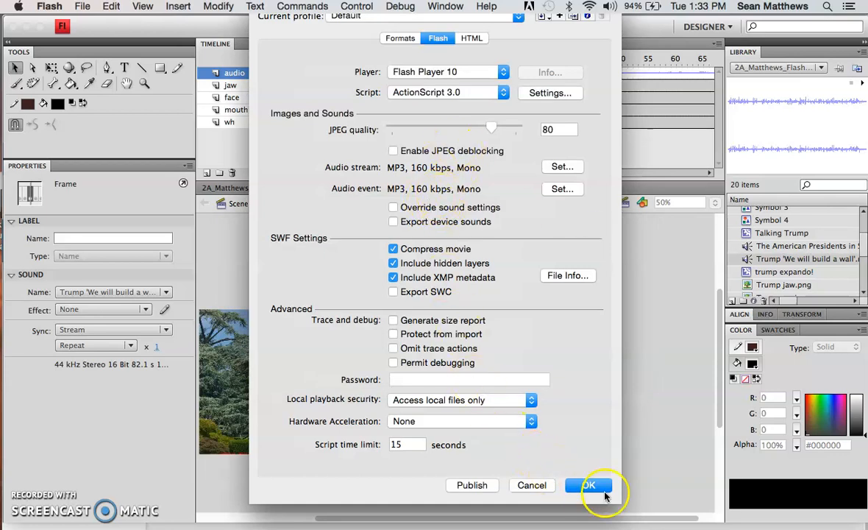
pyautogui.click(597, 490)
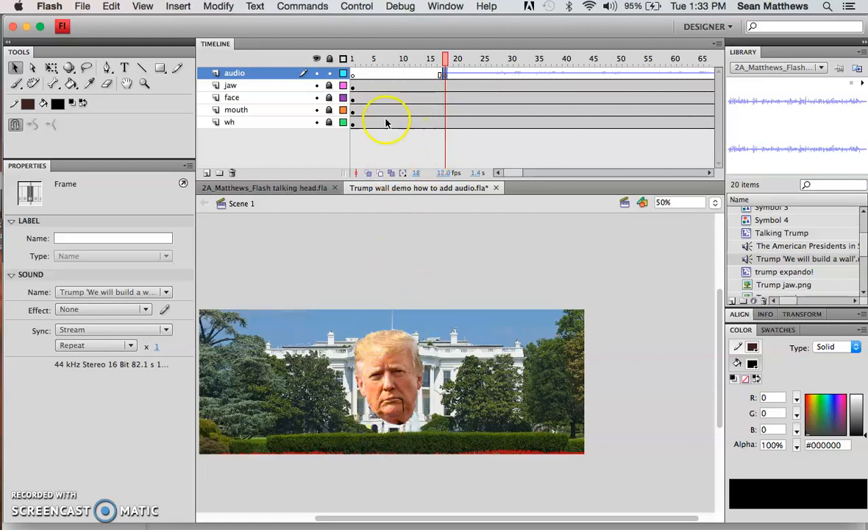
# - Lock the audio layer, and insert a keyframe at frame 28 of the unlocked jaw layer where the speech is cued
pyautogui.click(445, 58)
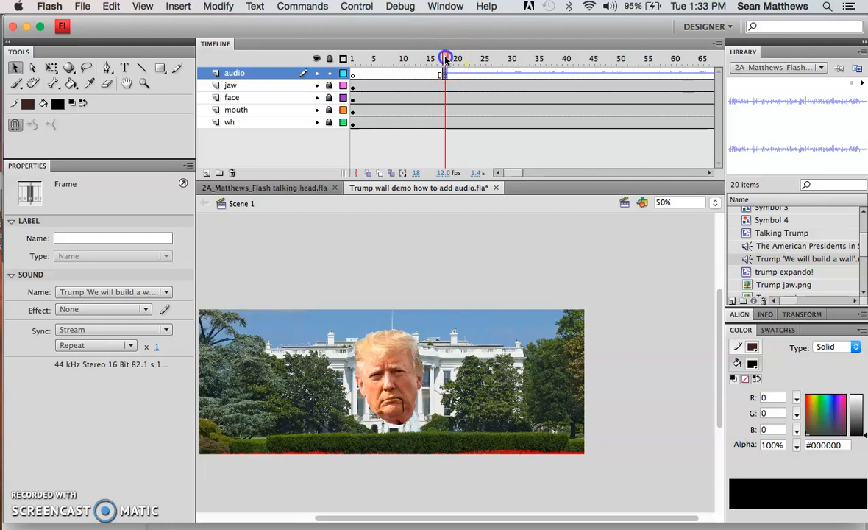
pyautogui.moveTo(445, 58); pyautogui.dragTo(495, 59)
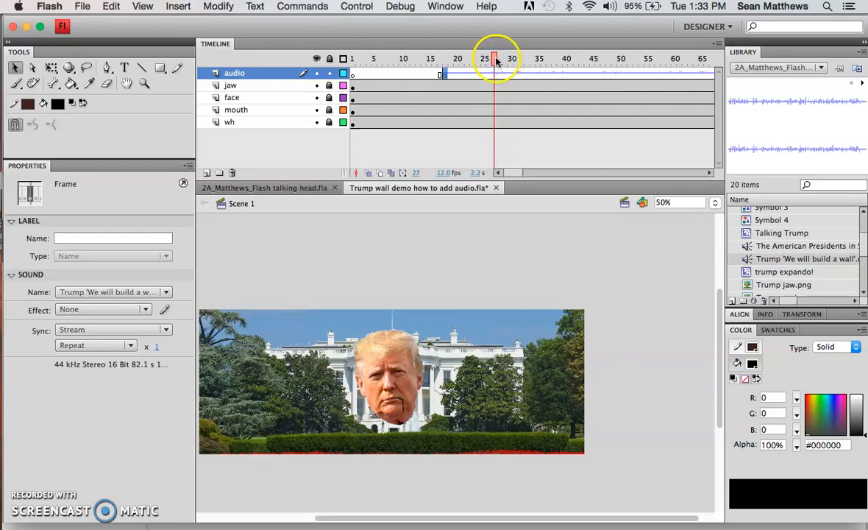
pyautogui.moveTo(498, 59); pyautogui.dragTo(500, 60)
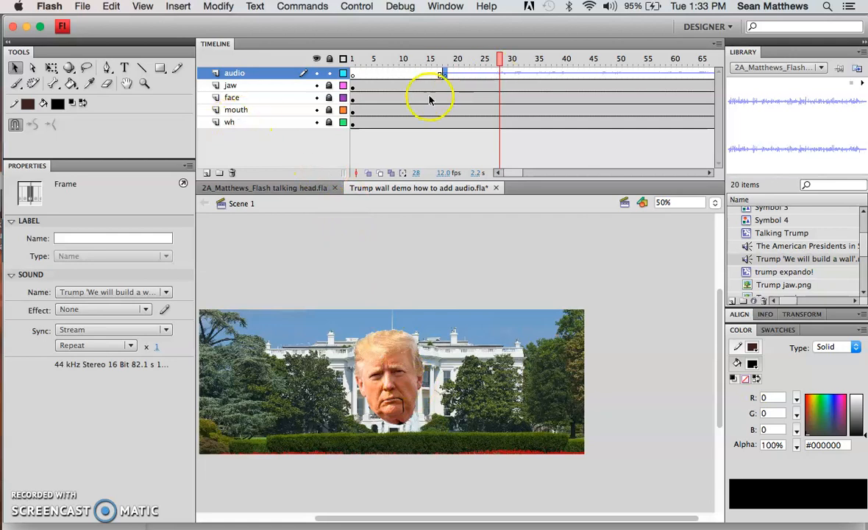
pyautogui.click(329, 73)
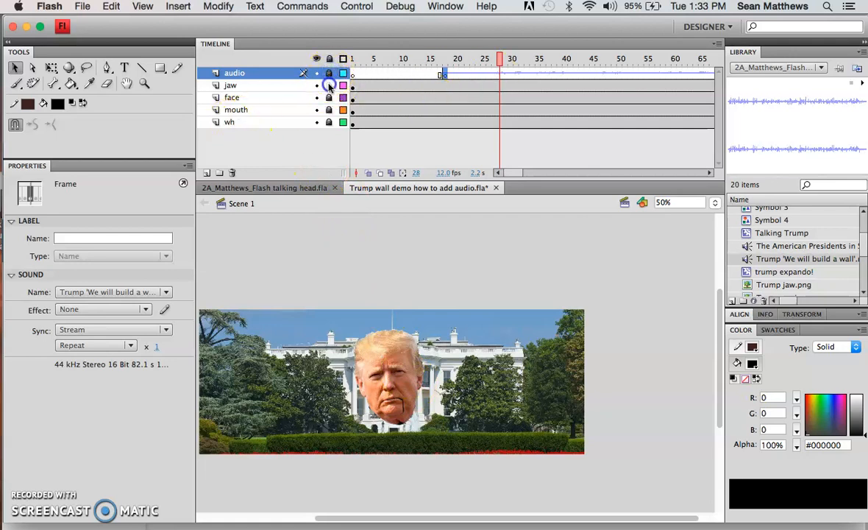
pyautogui.click(499, 87)
pyautogui.rightClick(499, 87)
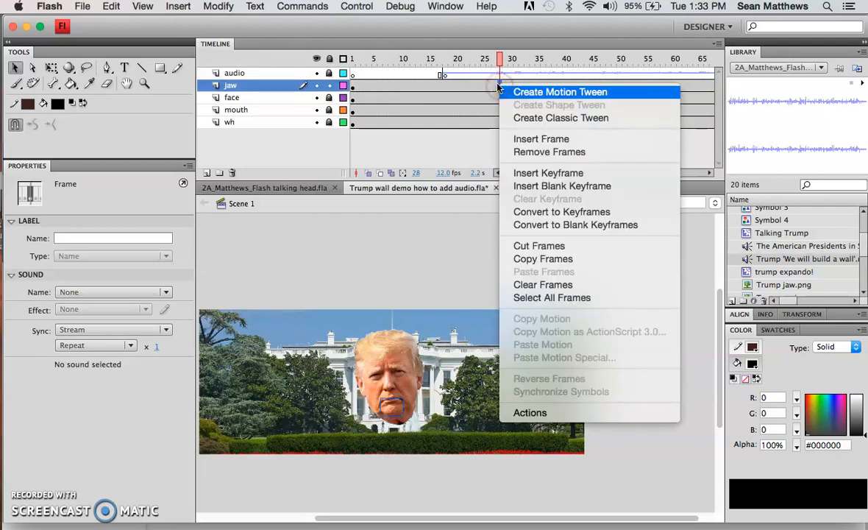
pyautogui.click(529, 175)
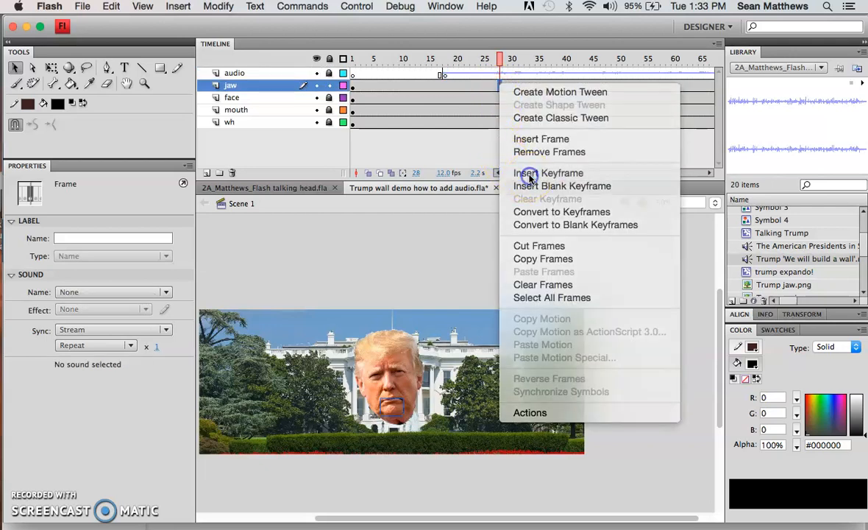
# - Lower the jaw image at frame 28 to about X 306.6, Y 259.2 so the mouth opens
pyautogui.click(394, 411)
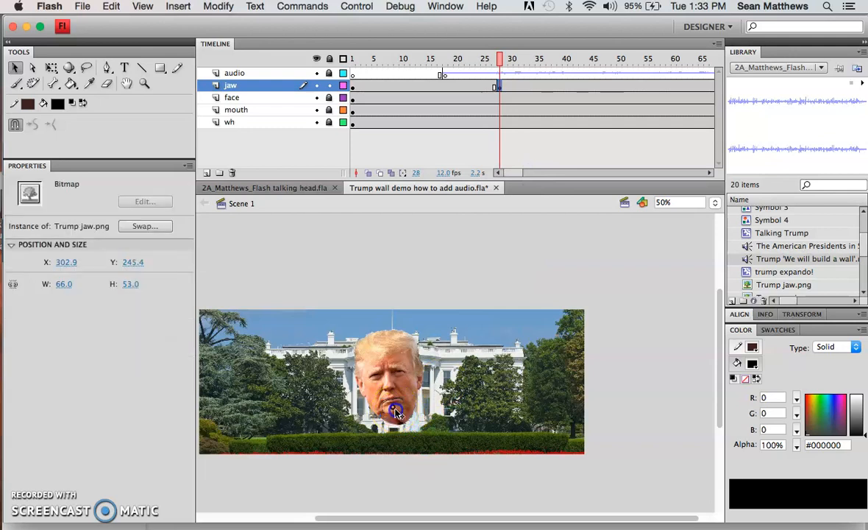
pyautogui.moveTo(396, 410); pyautogui.dragTo(395, 411)
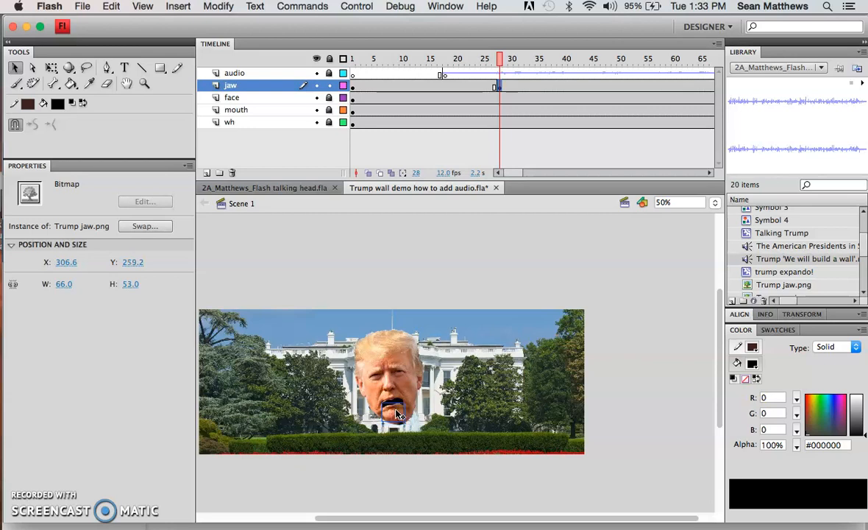
pyautogui.click(529, 314)
# - Insert a keyframe at frame 29 of the jaw layer and raise the jaw to close the mouth
pyautogui.moveTo(500, 60); pyautogui.dragTo(507, 59)
pyautogui.click(508, 82)
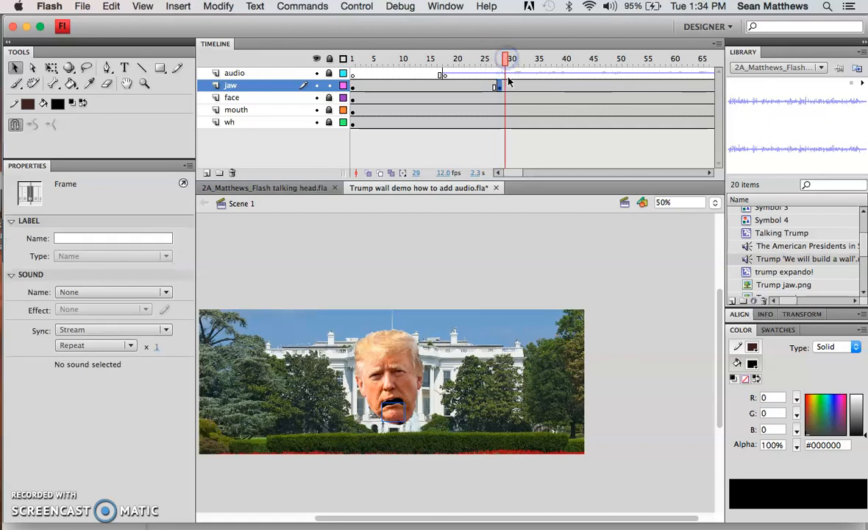
pyautogui.click(714, 203)
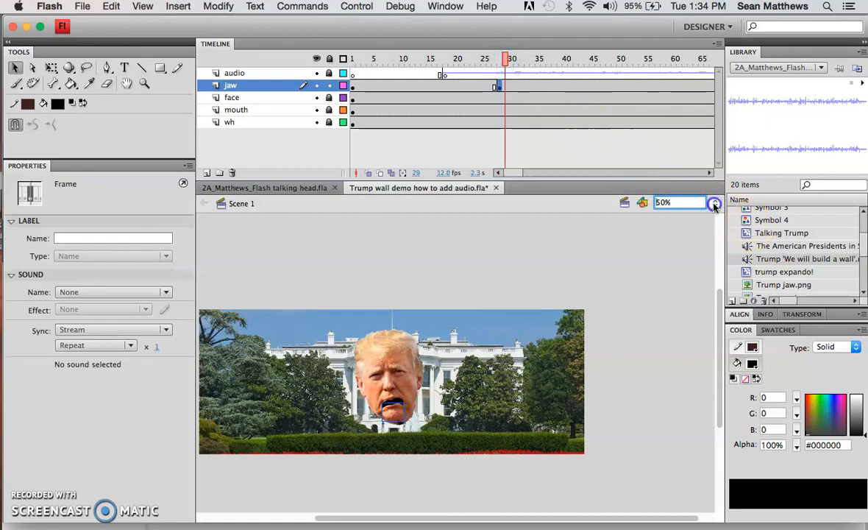
pyautogui.click(719, 213)
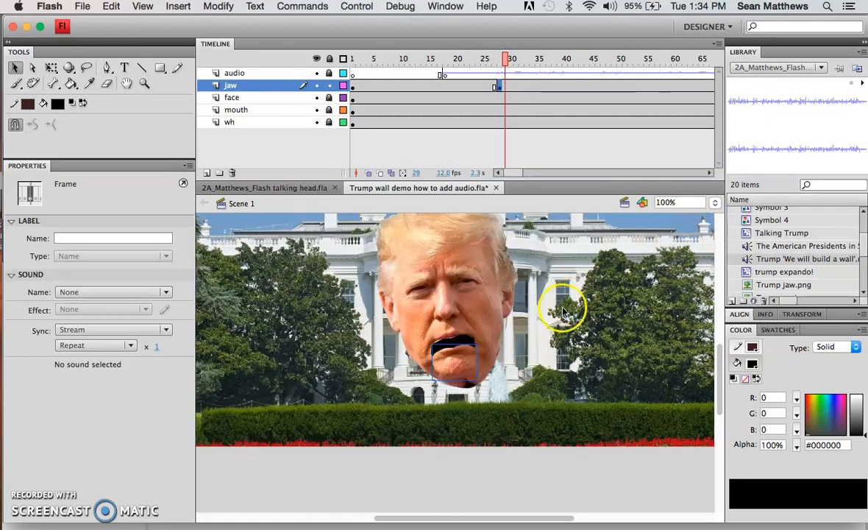
pyautogui.scroll(-2, 527, 296)
pyautogui.scroll(10, 527, 295)
pyautogui.scroll(-4, 527, 295)
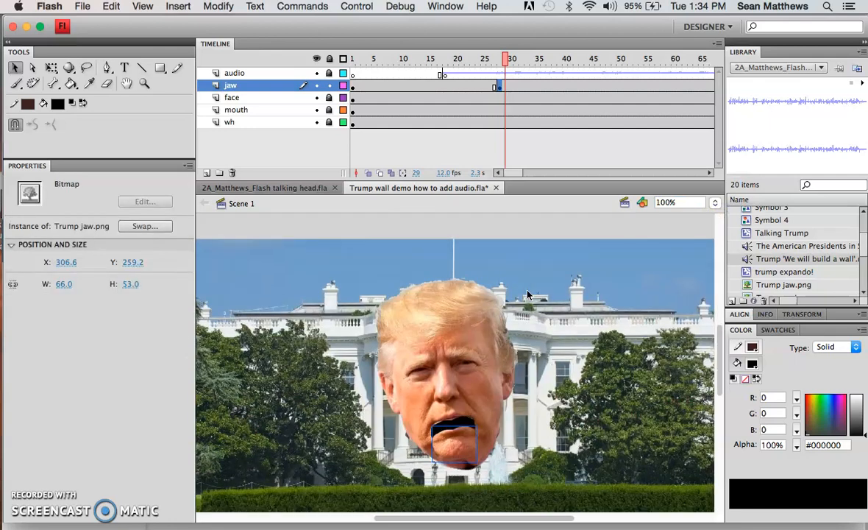
pyautogui.click(507, 87)
pyautogui.rightClick(507, 86)
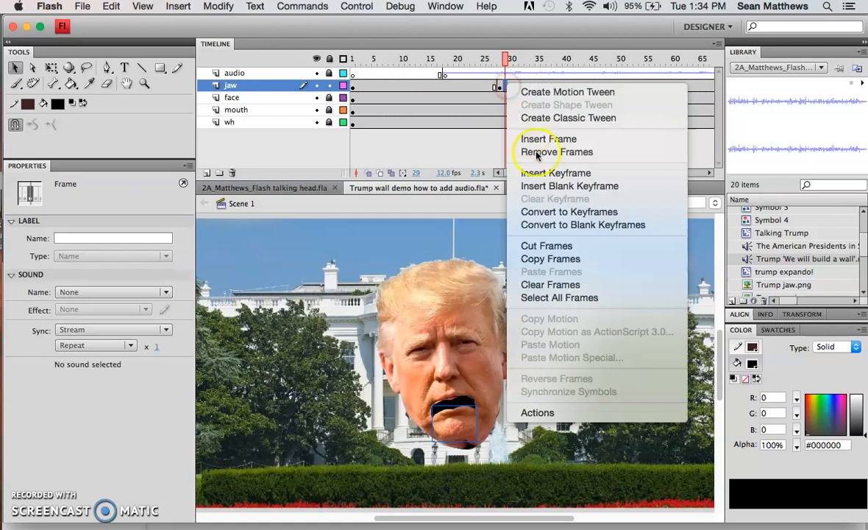
pyautogui.click(552, 173)
pyautogui.click(457, 428)
pyautogui.moveTo(457, 427); pyautogui.dragTo(457, 418)
# - Insert a keyframe at frame 31 of the jaw layer and lower the jaw to about Y 264.2 to open the mouth
pyautogui.moveTo(507, 58)
pyautogui.mouseDown()
pyautogui.moveTo(495, 61)
pyautogui.moveTo(514, 61)
pyautogui.mouseUp()
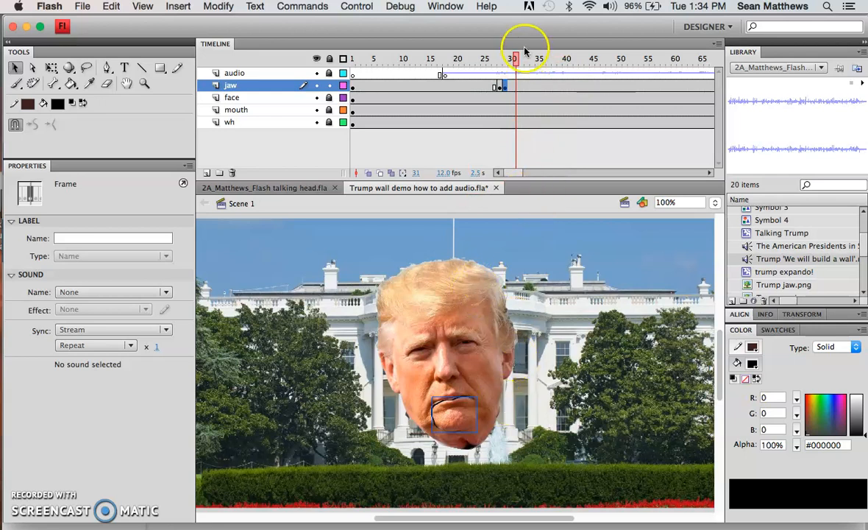
pyautogui.rightClick(516, 87)
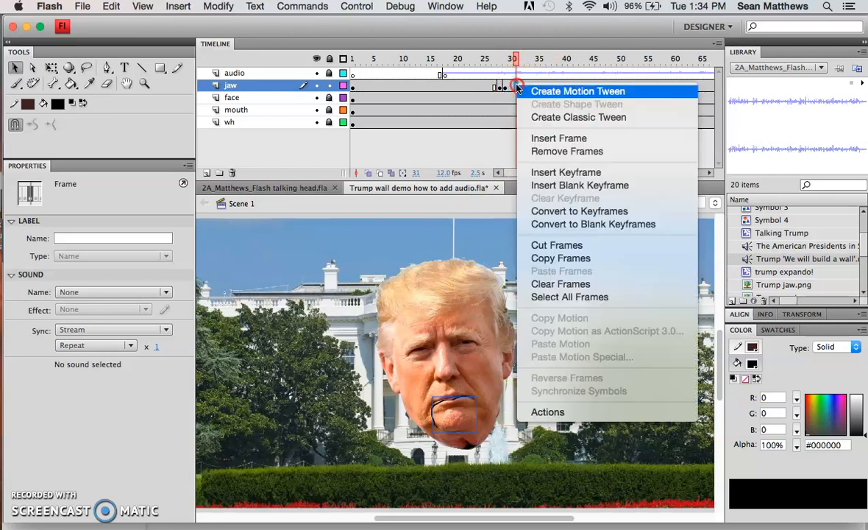
pyautogui.click(553, 173)
pyautogui.moveTo(446, 419); pyautogui.dragTo(450, 434)
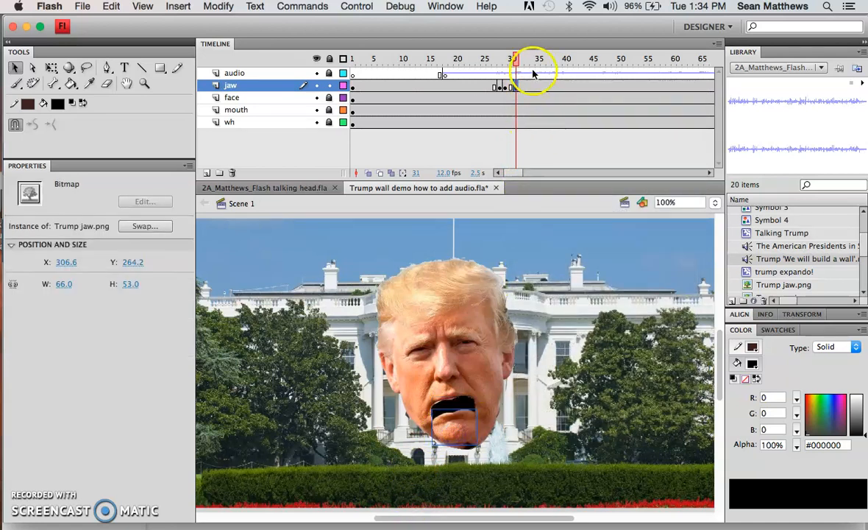
# - Insert a keyframe at frame 33 of the jaw layer and raise the jaw to about Y 254.2 to half close the mouth
pyautogui.moveTo(515, 61)
pyautogui.mouseDown()
pyautogui.moveTo(501, 60)
pyautogui.moveTo(527, 62)
pyautogui.mouseUp()
pyautogui.click(528, 87)
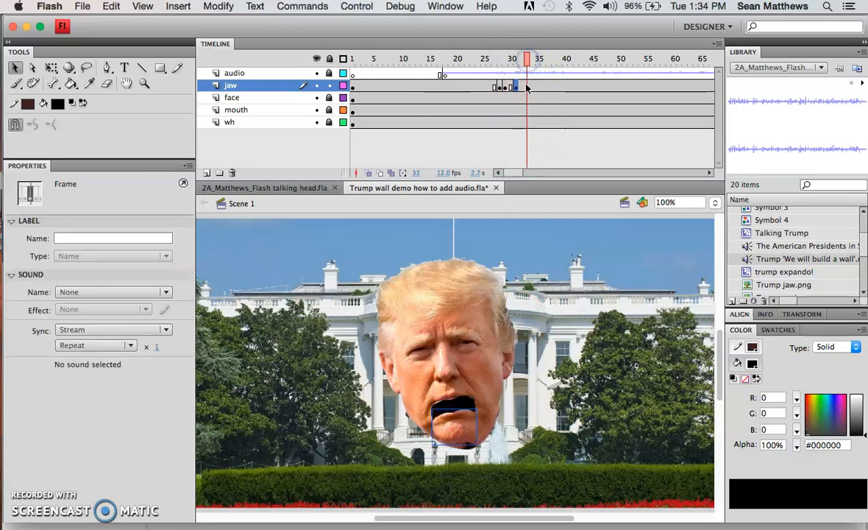
pyautogui.rightClick(527, 88)
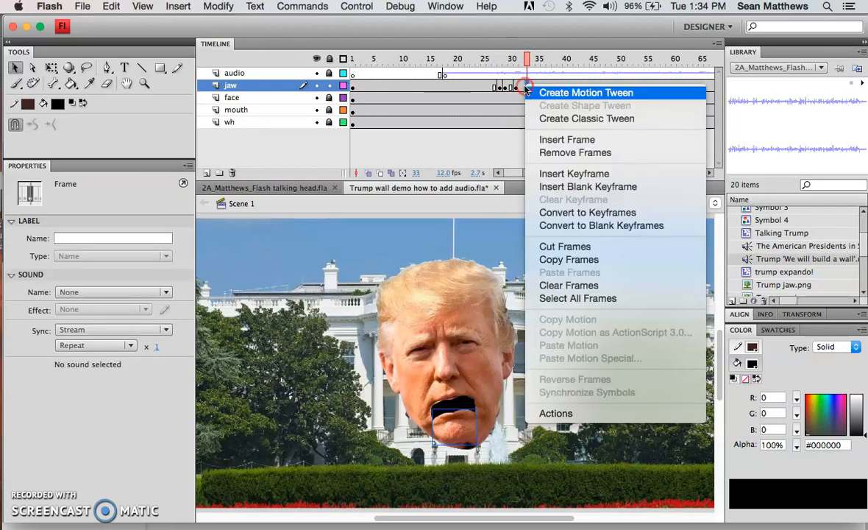
pyautogui.click(543, 173)
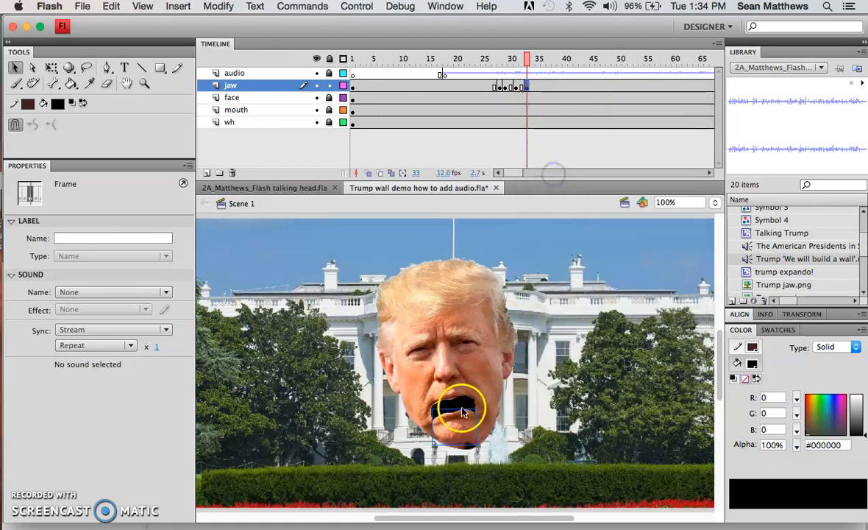
pyautogui.click(461, 421)
pyautogui.moveTo(460, 418); pyautogui.dragTo(460, 411)
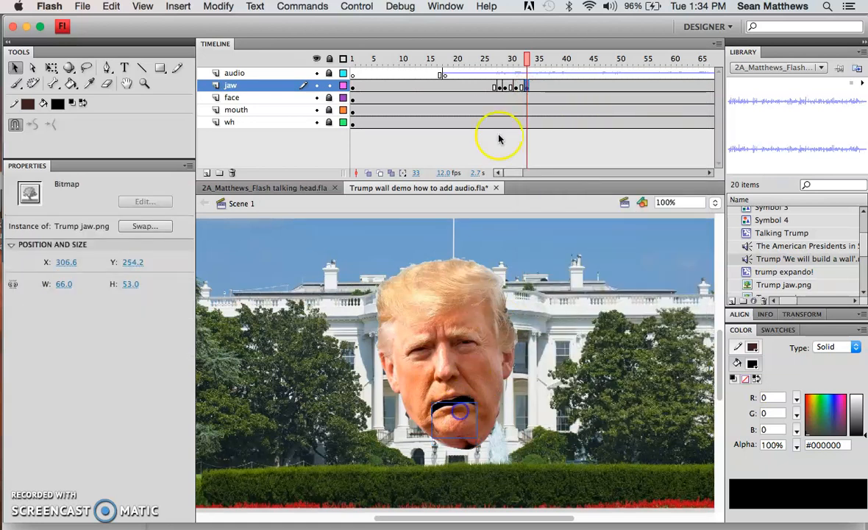
# - Insert a keyframe at frame 34 of the jaw layer and raise the jaw to about Y 249.2, nearly closing the mouth
pyautogui.click(531, 88)
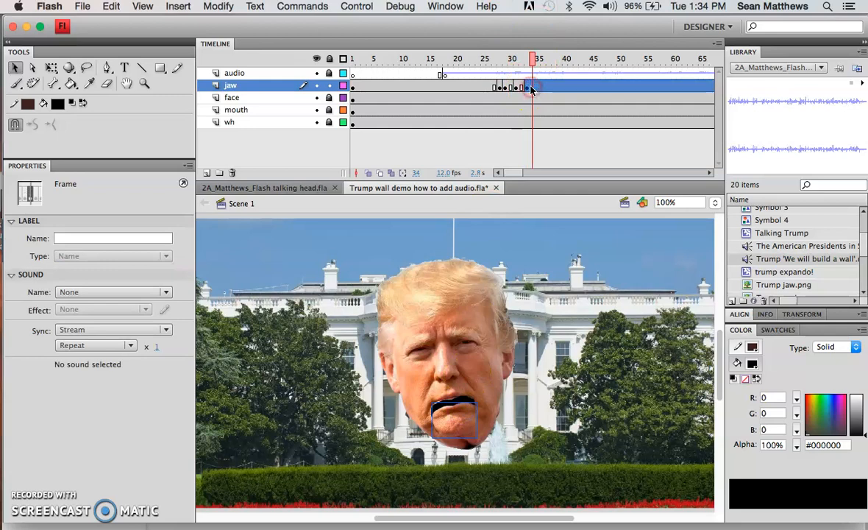
pyautogui.rightClick(533, 89)
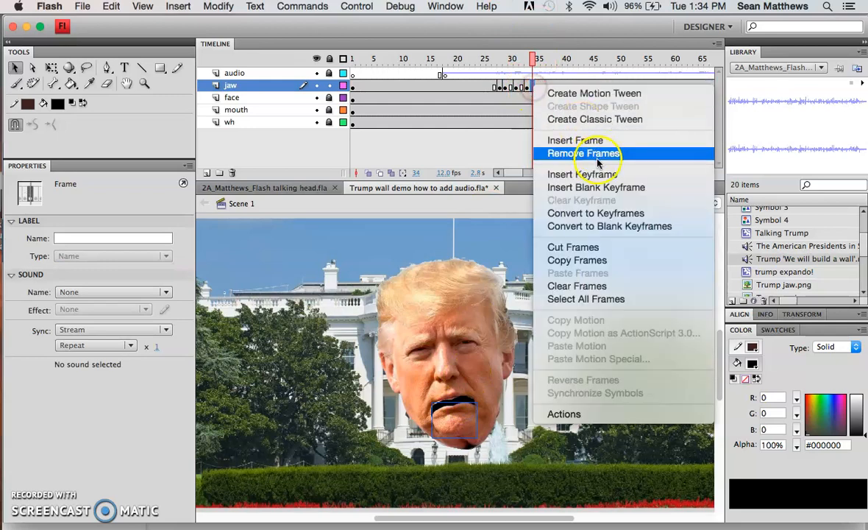
pyautogui.click(581, 175)
pyautogui.click(462, 417)
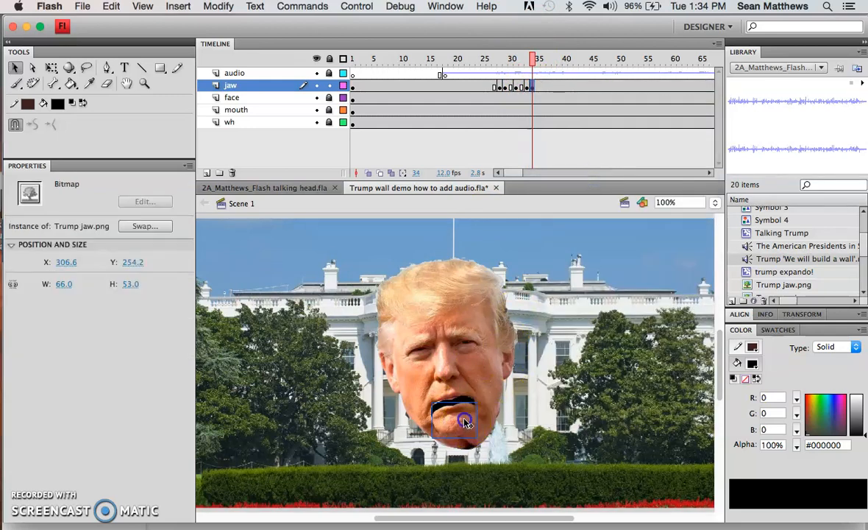
pyautogui.moveTo(463, 418); pyautogui.dragTo(463, 414)
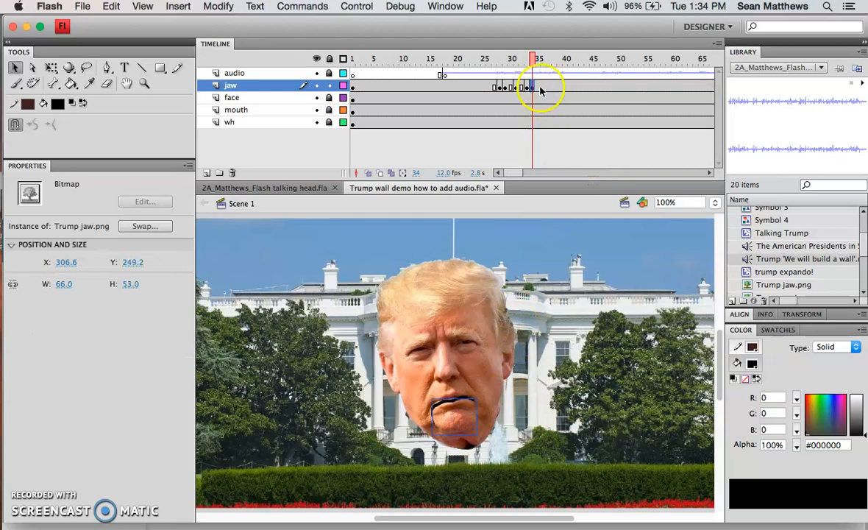
# - Insert a keyframe at frame 36 of the jaw layer and lower the jaw to about Y 275.2 to open the mouth wide
pyautogui.click(539, 88)
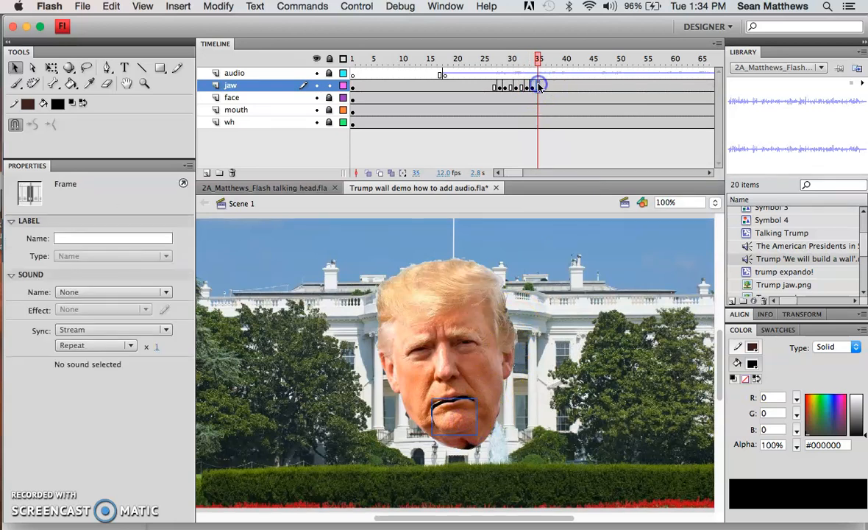
pyautogui.moveTo(539, 59)
pyautogui.mouseDown()
pyautogui.moveTo(515, 60)
pyautogui.moveTo(558, 60)
pyautogui.moveTo(542, 63)
pyautogui.mouseUp()
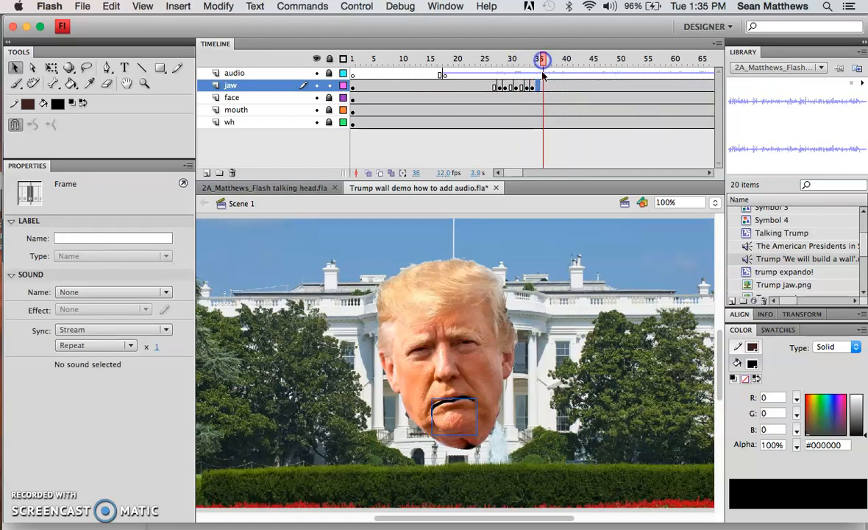
pyautogui.rightClick(546, 87)
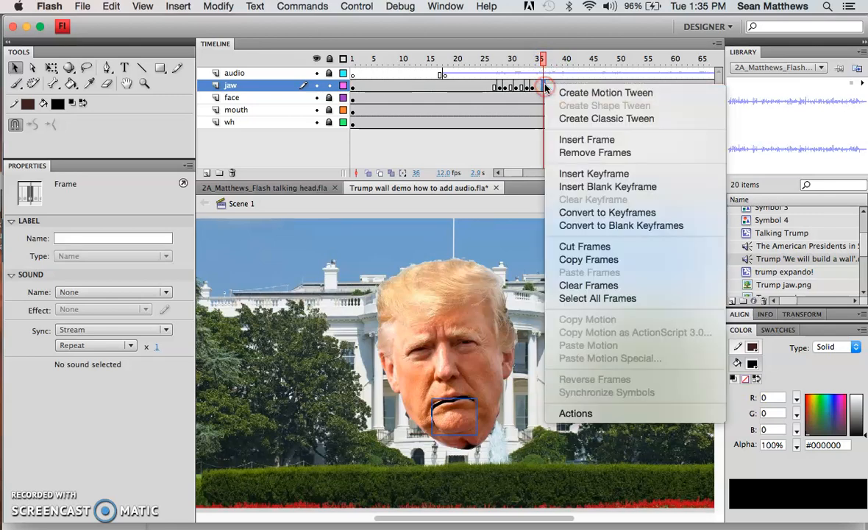
pyautogui.click(585, 174)
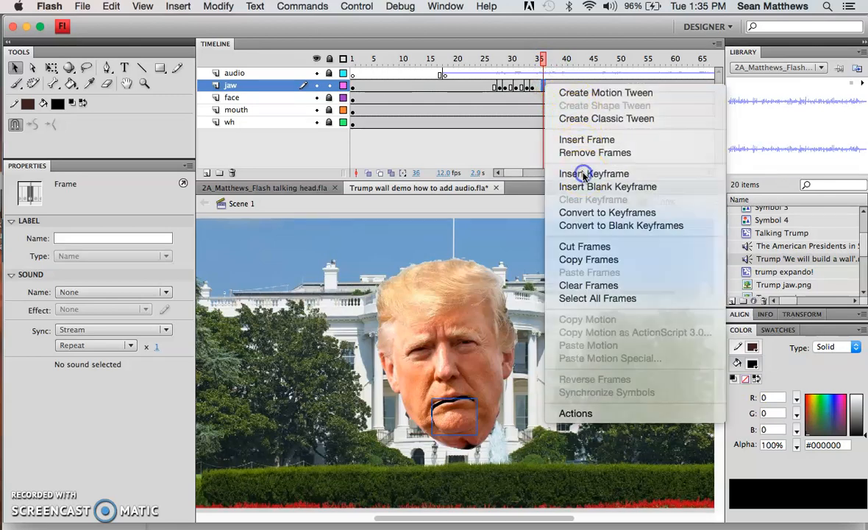
pyautogui.moveTo(465, 418); pyautogui.dragTo(462, 438)
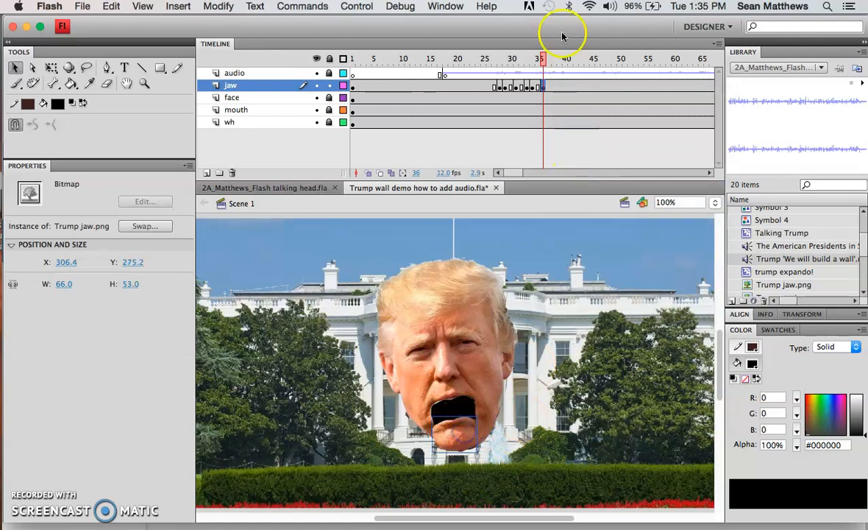
# - Insert a keyframe at frame 39 of the jaw layer and raise the jaw to about Y 247.2 to close the mouth
pyautogui.click(562, 86)
pyautogui.rightClick(562, 86)
pyautogui.click(589, 172)
pyautogui.moveTo(451, 434); pyautogui.dragTo(447, 411)
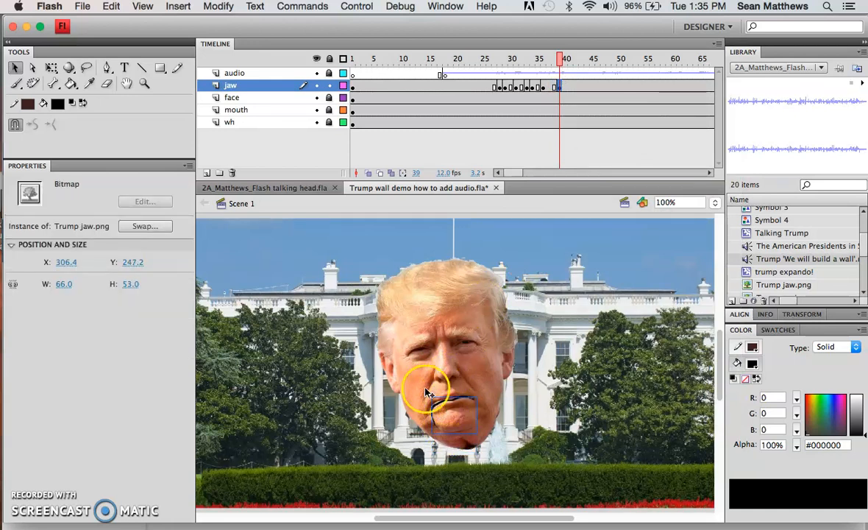
# - Preview the talking head with Test Scene to check the jaw movement against the speech, and close the preview window
pyautogui.click(360, 9)
pyautogui.click(377, 107)
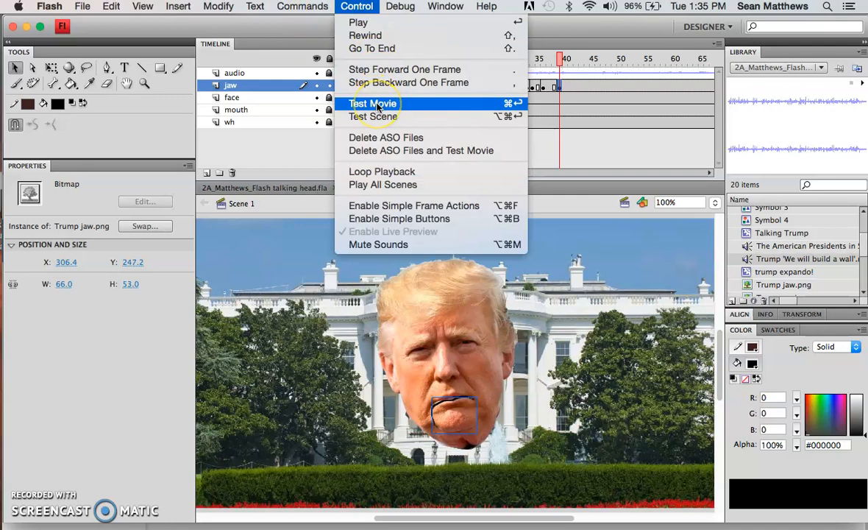
pyautogui.click(376, 118)
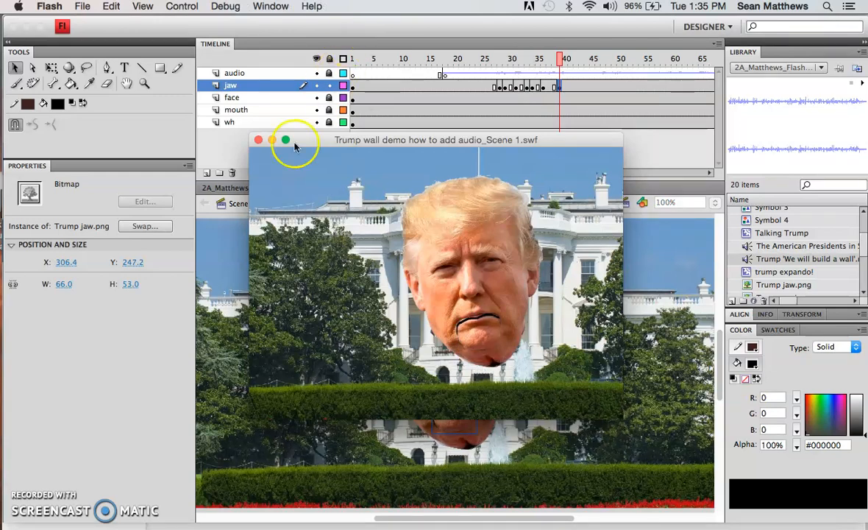
pyautogui.click(258, 140)
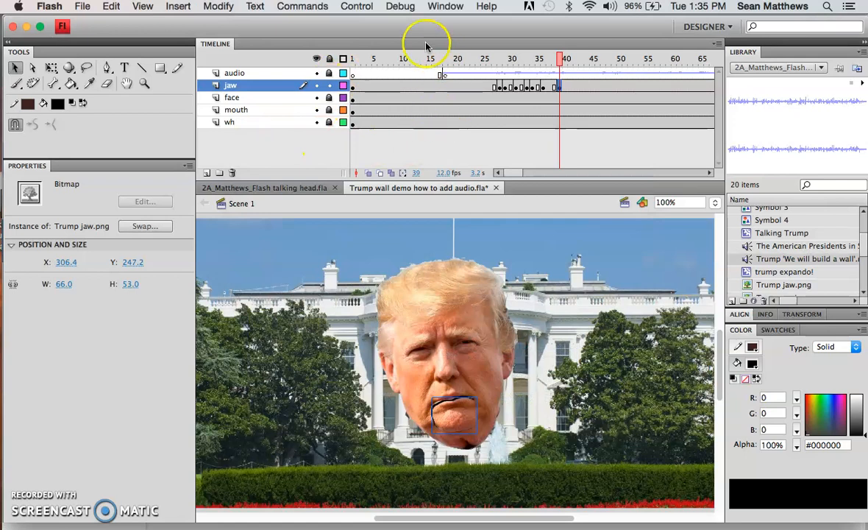
# - Nudge the jaw image at frame 39 two pixels left to X 304.4
pyautogui.click(357, 7)
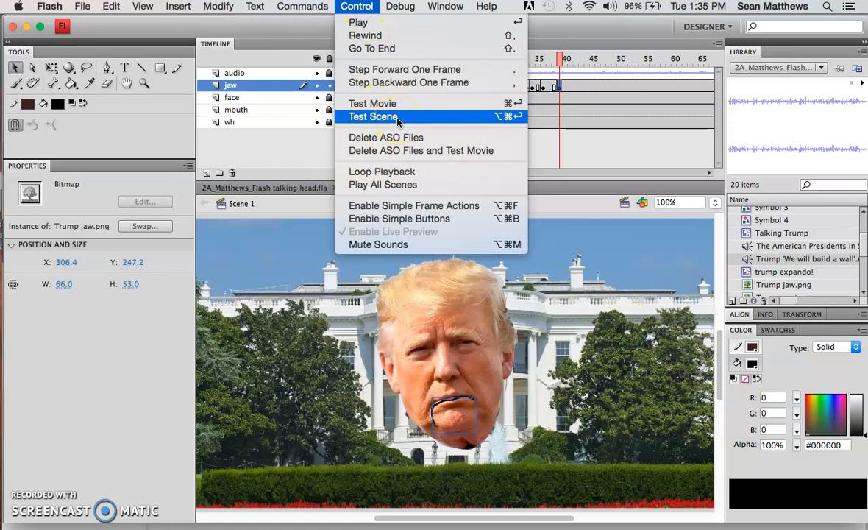
pyautogui.press('Left')
pyautogui.press('Left')
pyautogui.click(453, 456)
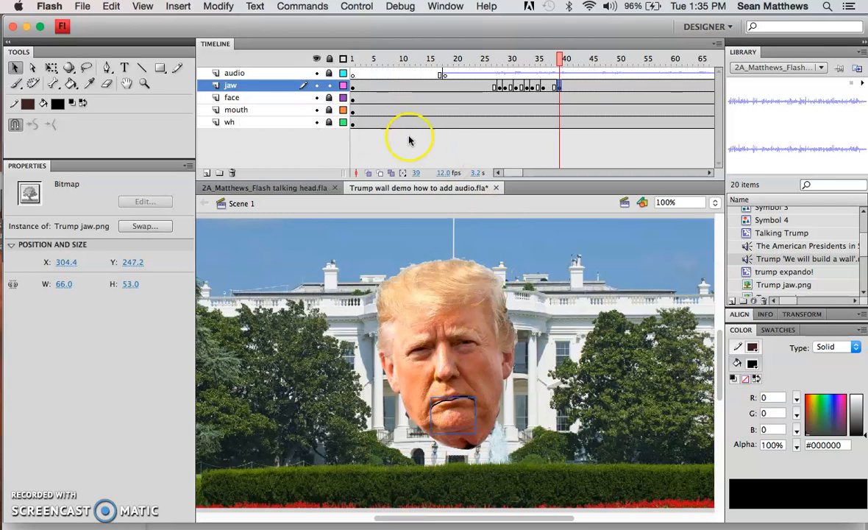
# - Return to frame 1 of the jaw layer, run Test Scene again to review the lip sync, and close the preview
pyautogui.click(355, 89)
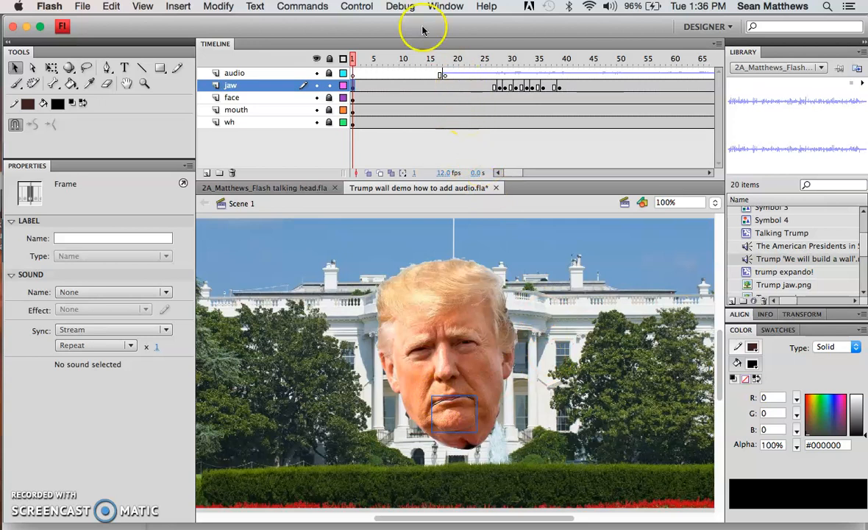
pyautogui.click(364, 9)
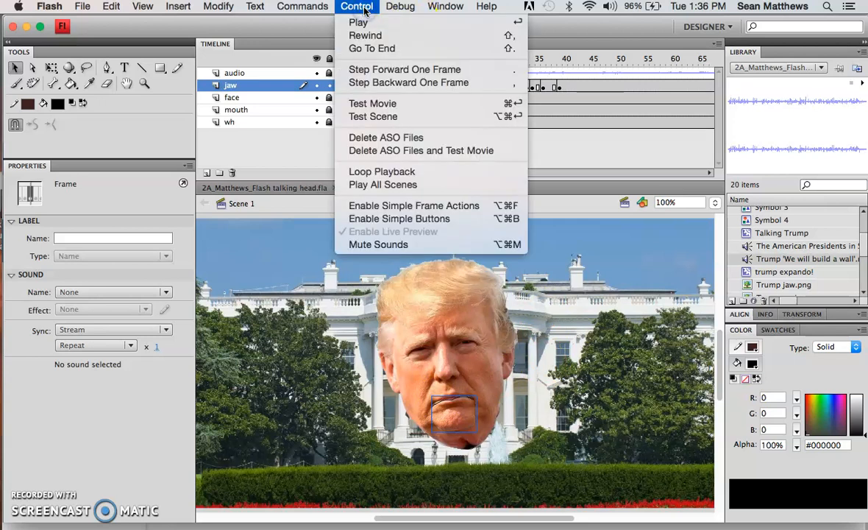
pyautogui.click(374, 117)
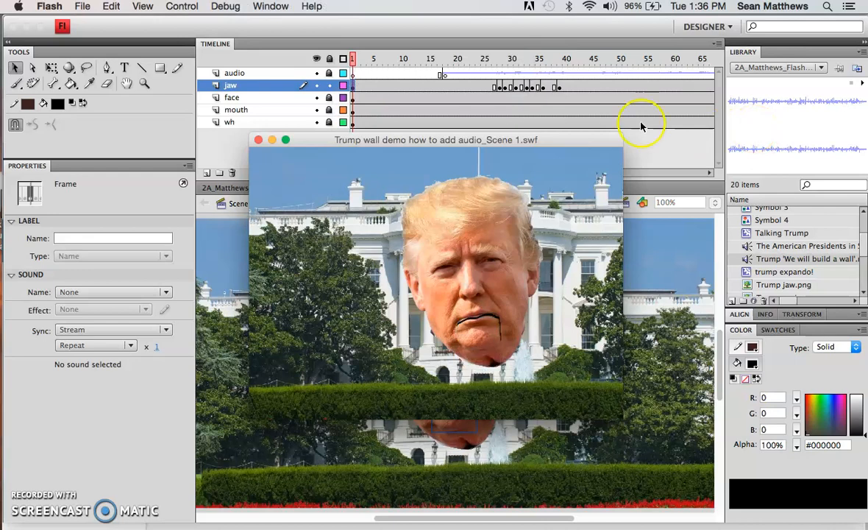
pyautogui.click(258, 140)
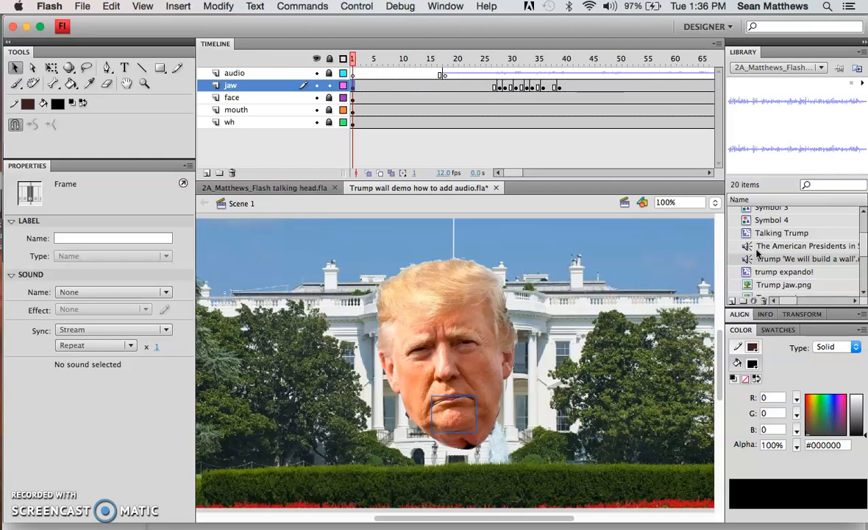
pyautogui.moveTo(756, 250); pyautogui.dragTo(588, 335)
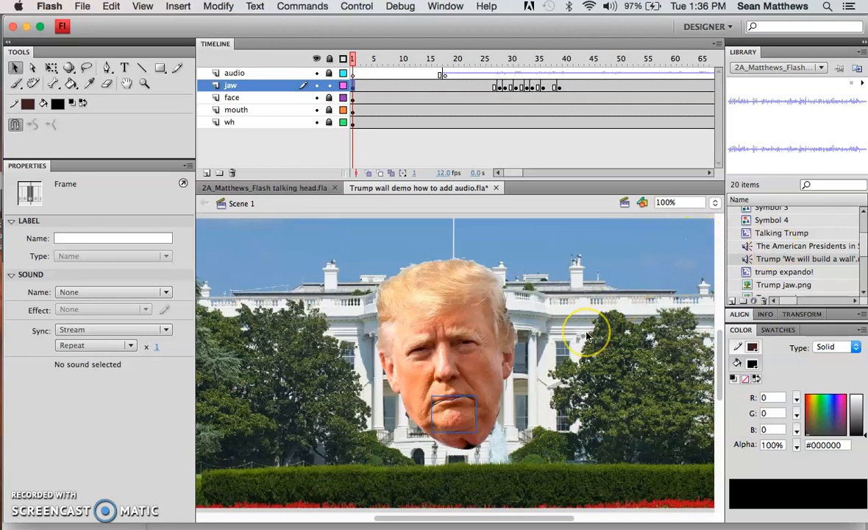